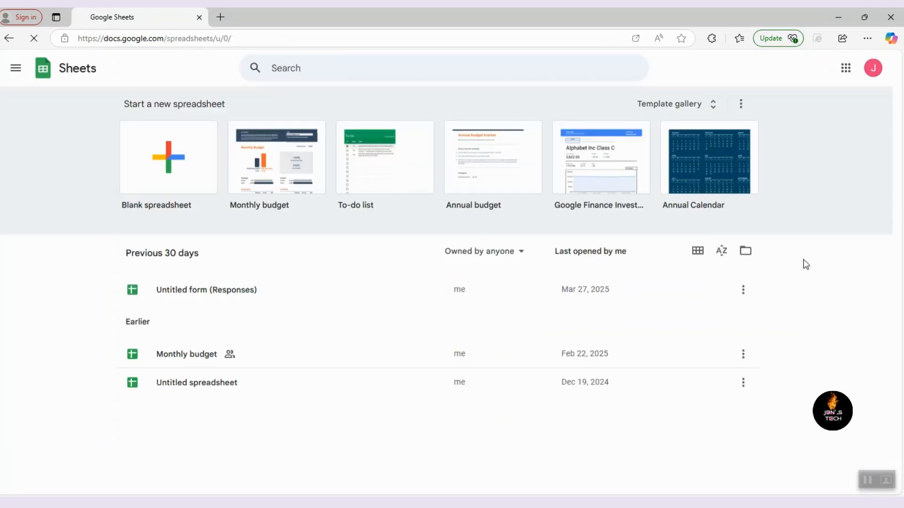
Step: Create a blank spreadsheet and fill B1:K1 with consecutive dates from 1/Jan/2025 to 10/Jan/2025
click(162, 161)
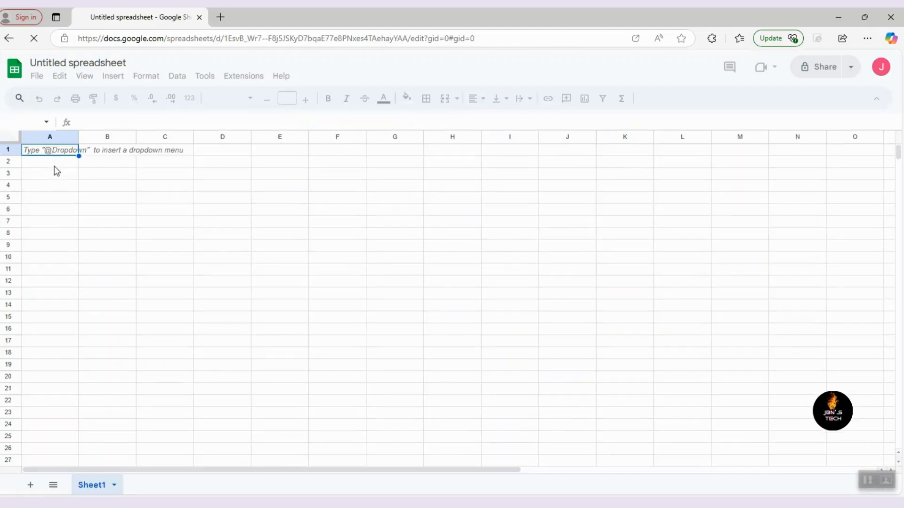
click(103, 162)
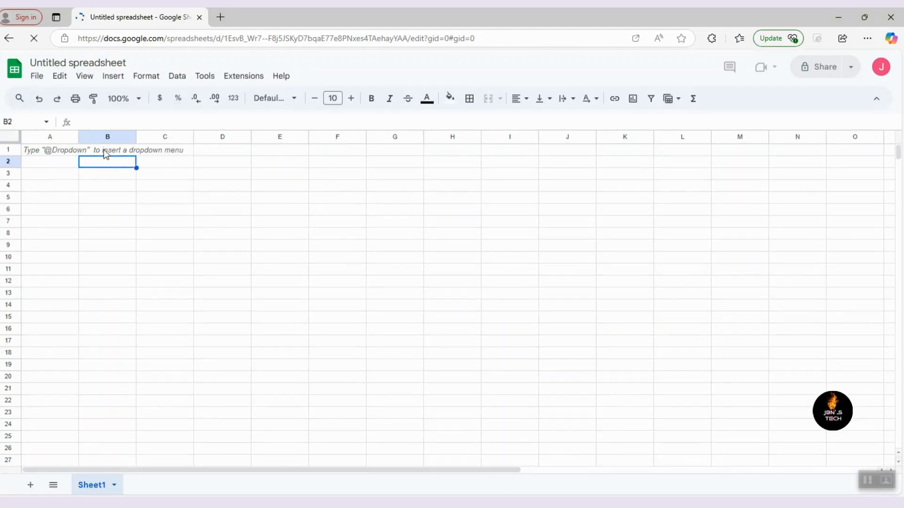
click(107, 155)
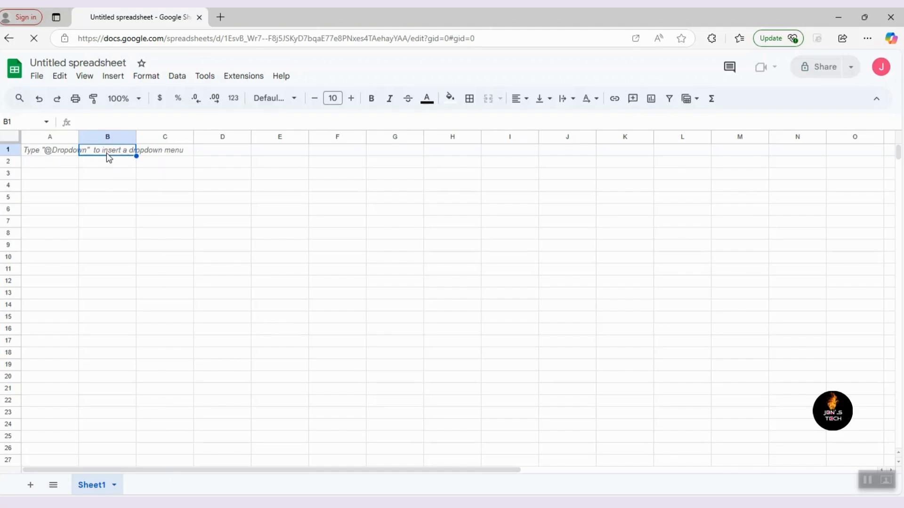
text(1/Jan/2)
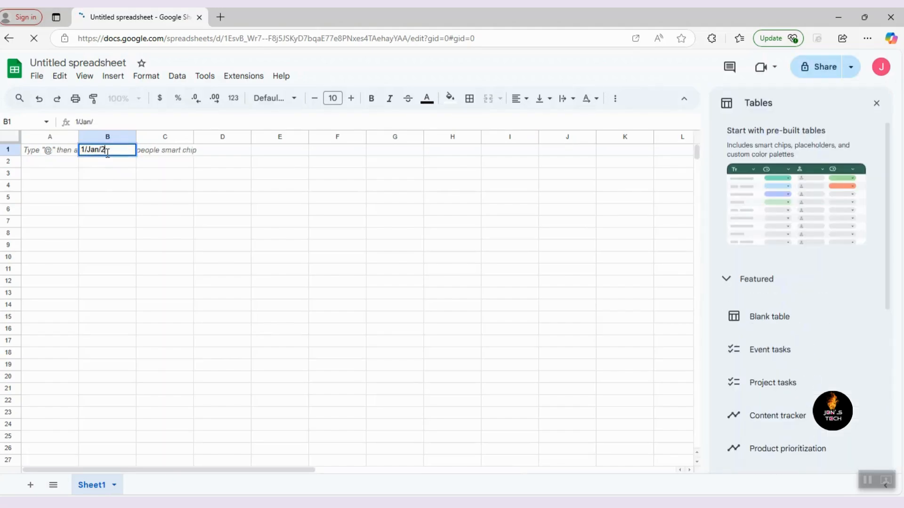
text(025)
key(Return)
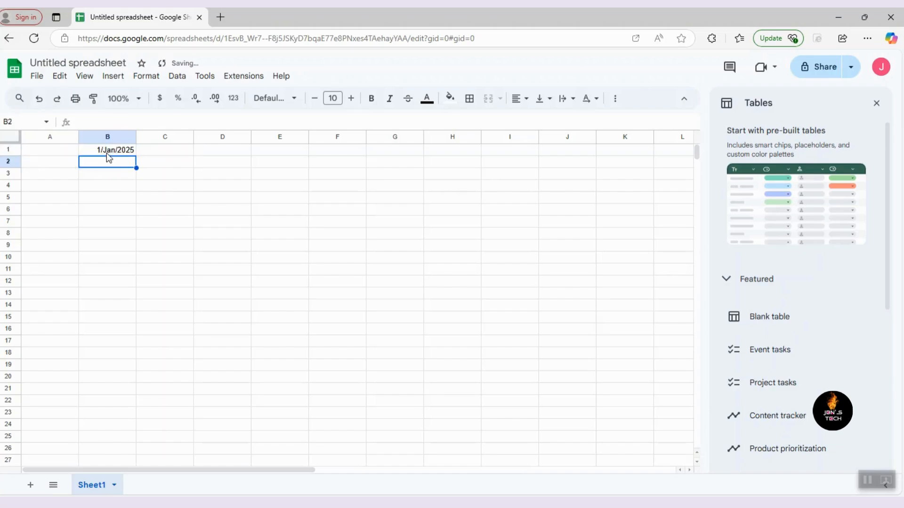
click(120, 149)
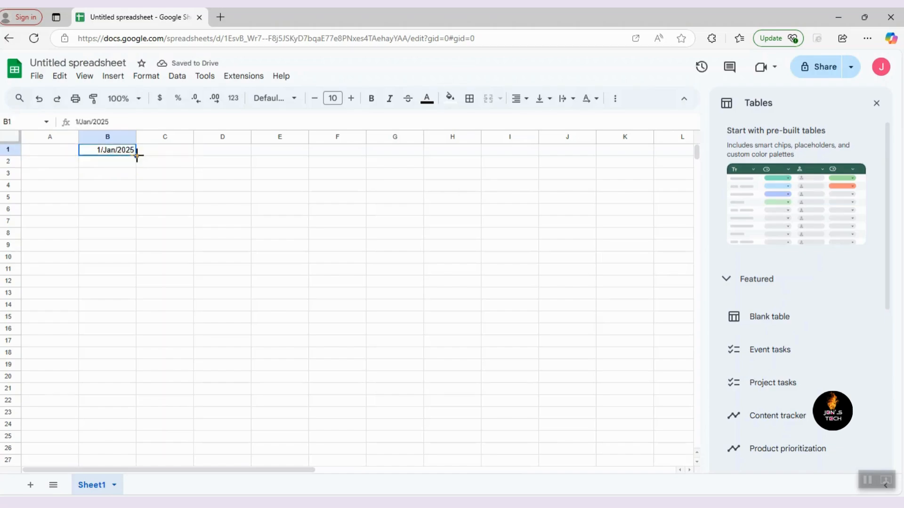
drag(137, 156, 618, 154)
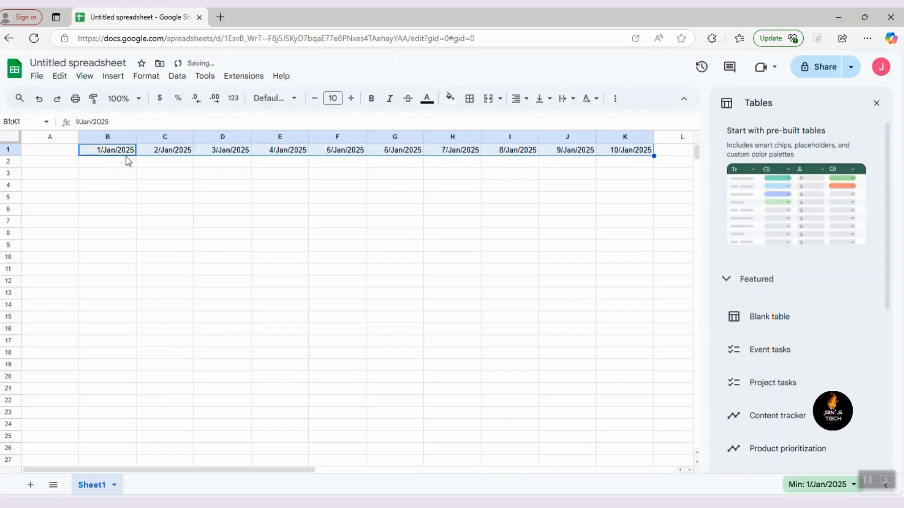
Step: Enter Student 1 in A2 and fill the series down to Student 18 in A19
click(58, 167)
text(S)
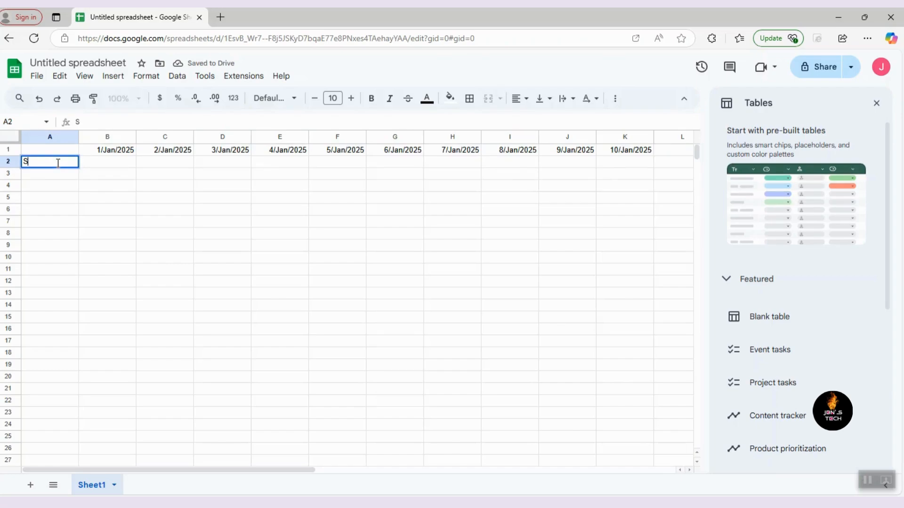
text(tudent 1)
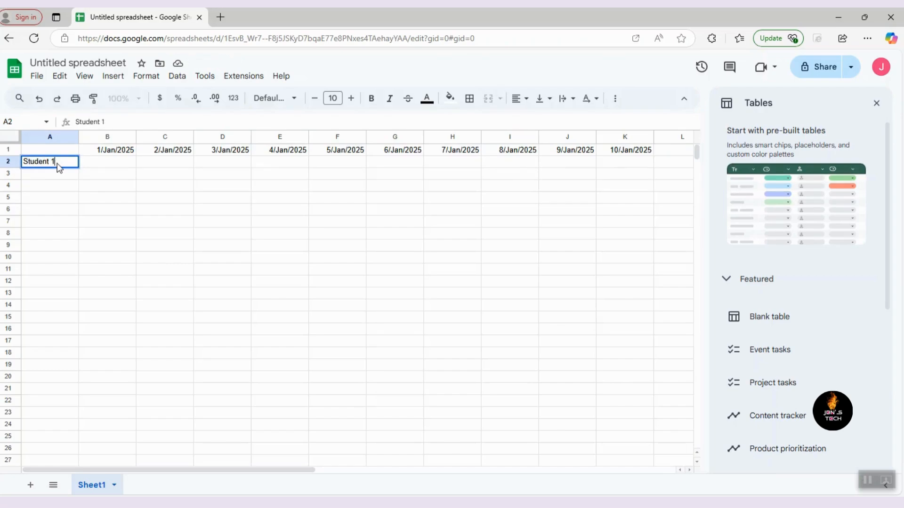
key(Return)
click(68, 165)
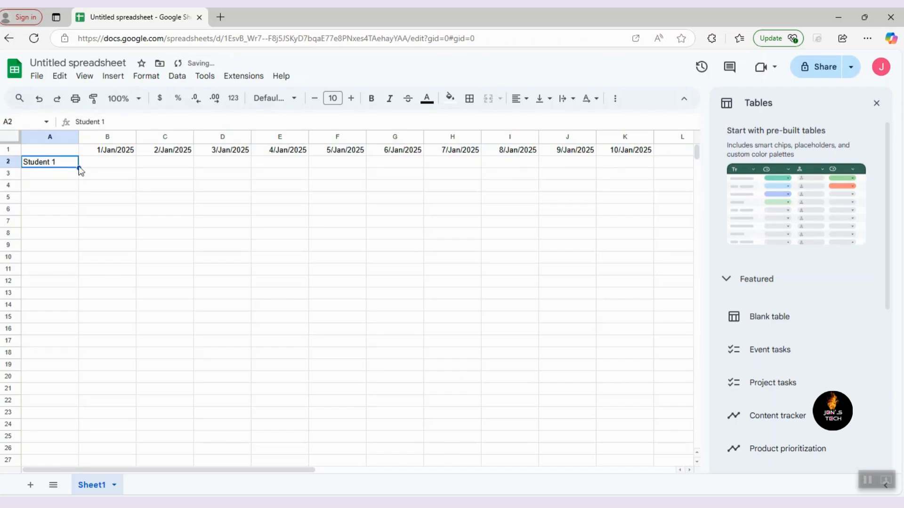
drag(78, 167, 81, 365)
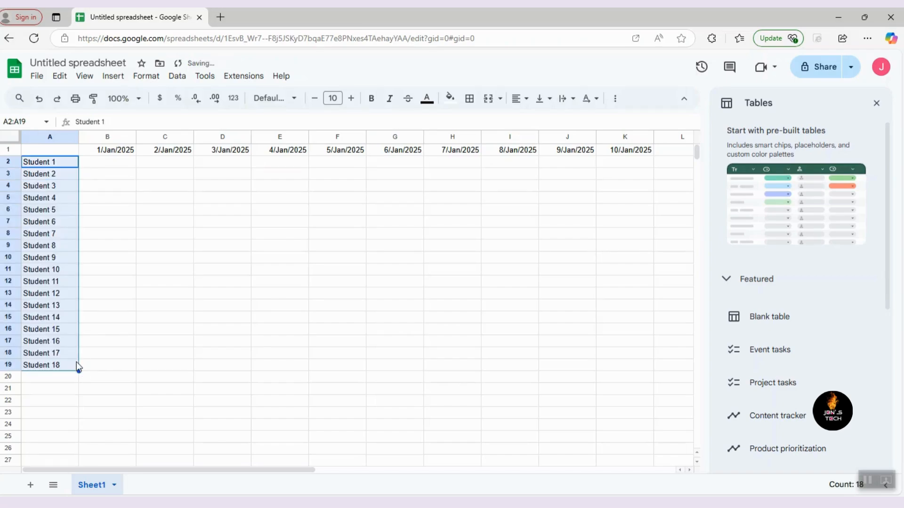
Step: Rotate the text of the date headers in B1:K1 upward with the Rotate up option
click(119, 135)
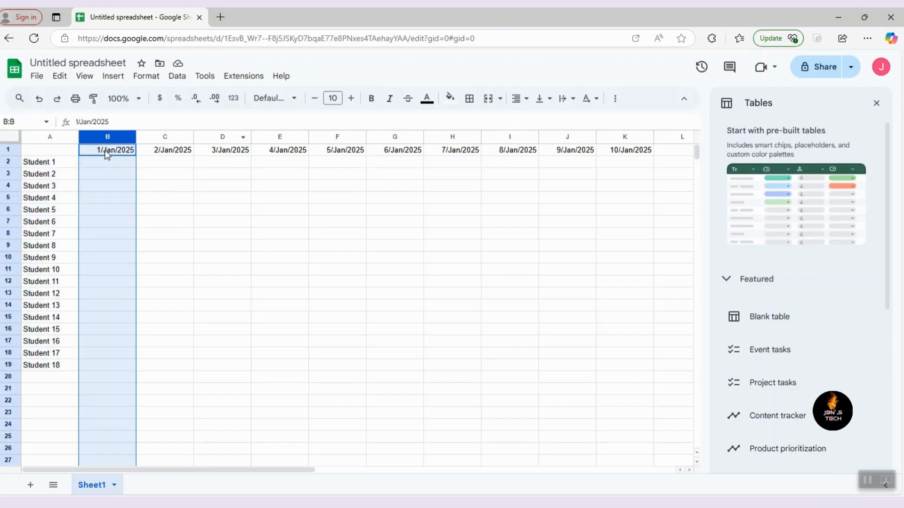
click(106, 150)
shift+click(650, 151)
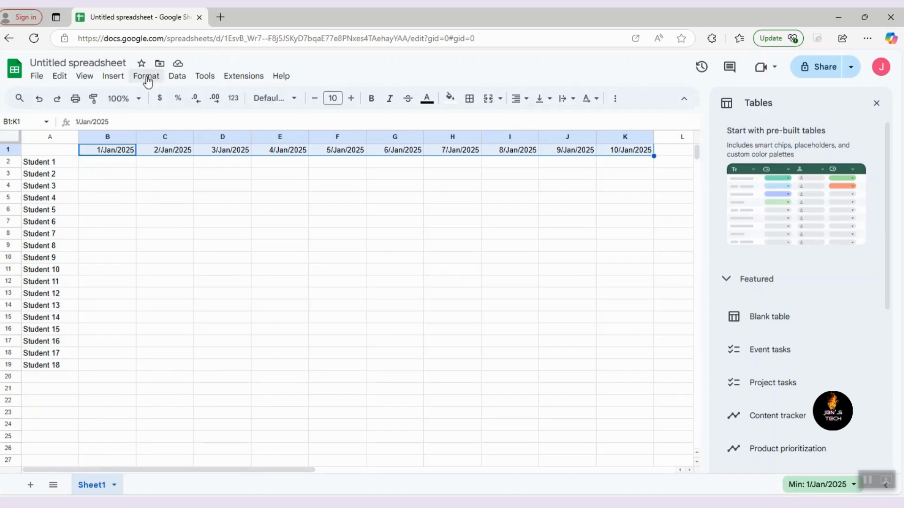
click(148, 80)
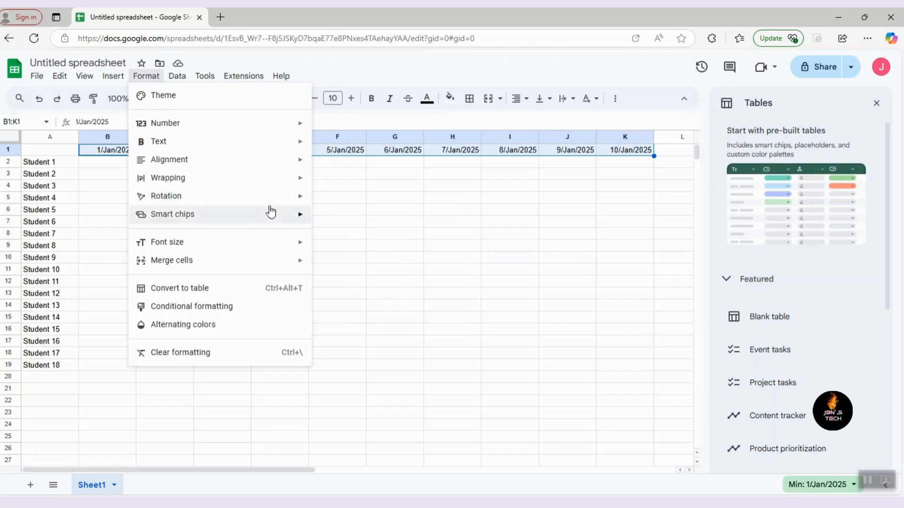
mouse_move(285, 204)
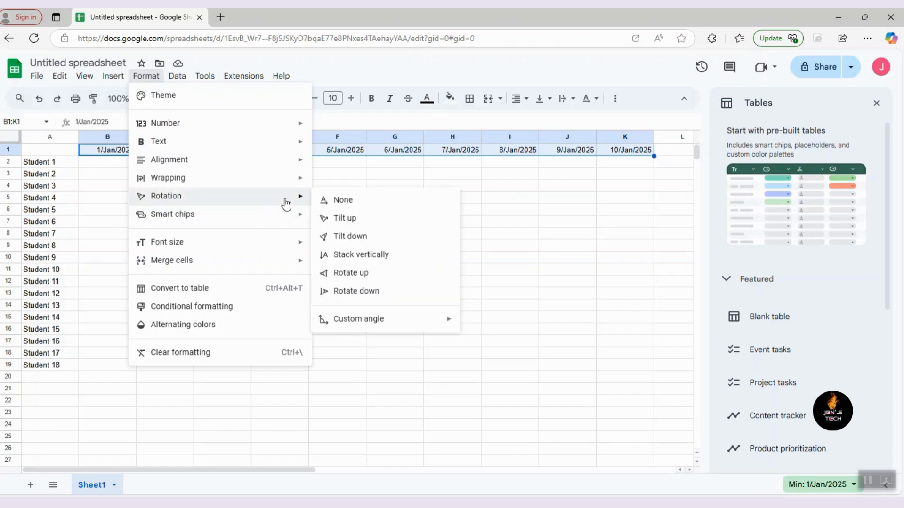
click(354, 276)
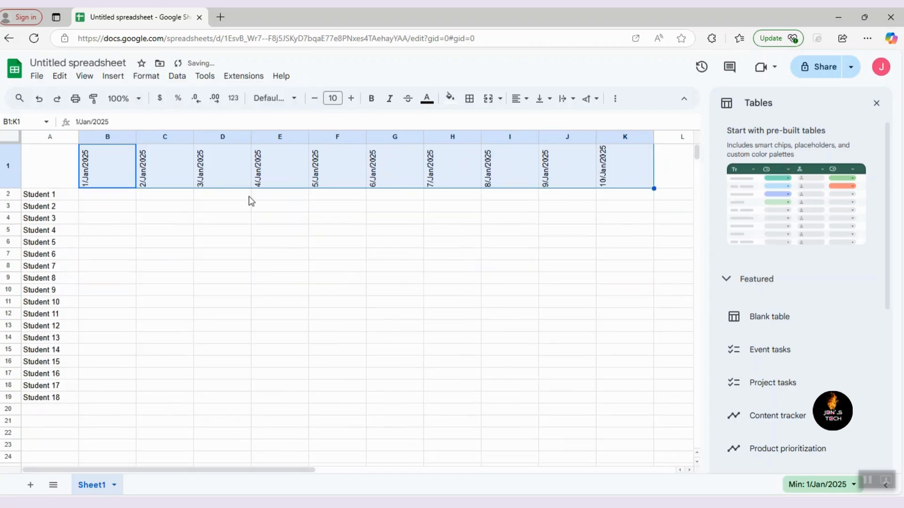
Step: Narrow columns B through K together so they fit closely around the vertical dates
click(122, 136)
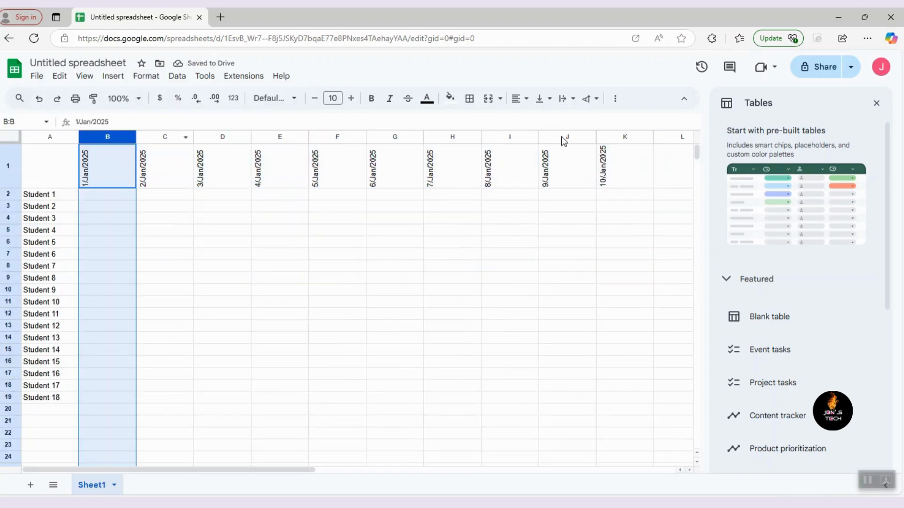
shift+click(633, 137)
drag(653, 137, 619, 144)
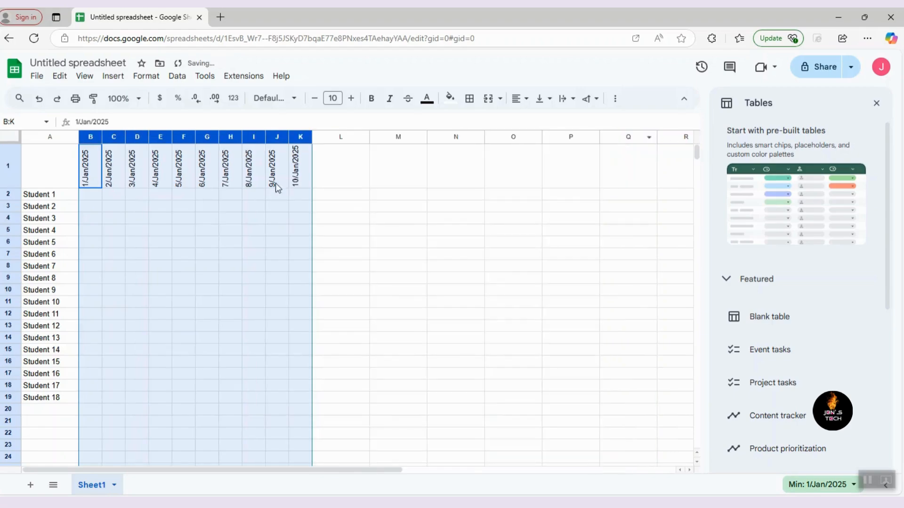
Step: Center the date headers in B1:K1 horizontally
shift+click(299, 181)
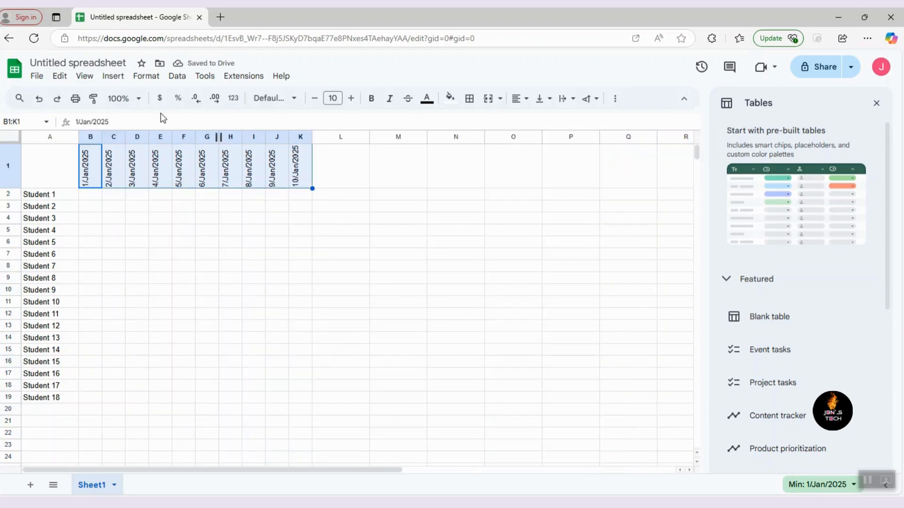
click(146, 79)
mouse_move(188, 163)
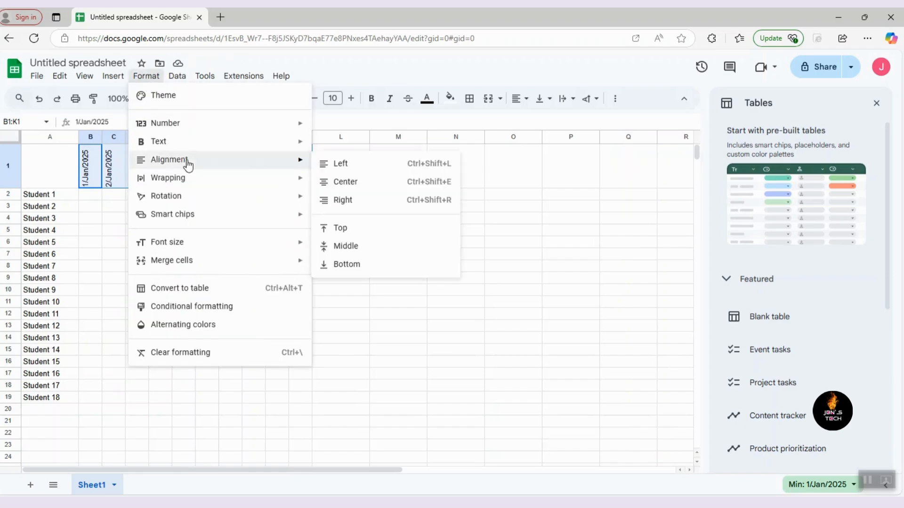
click(337, 181)
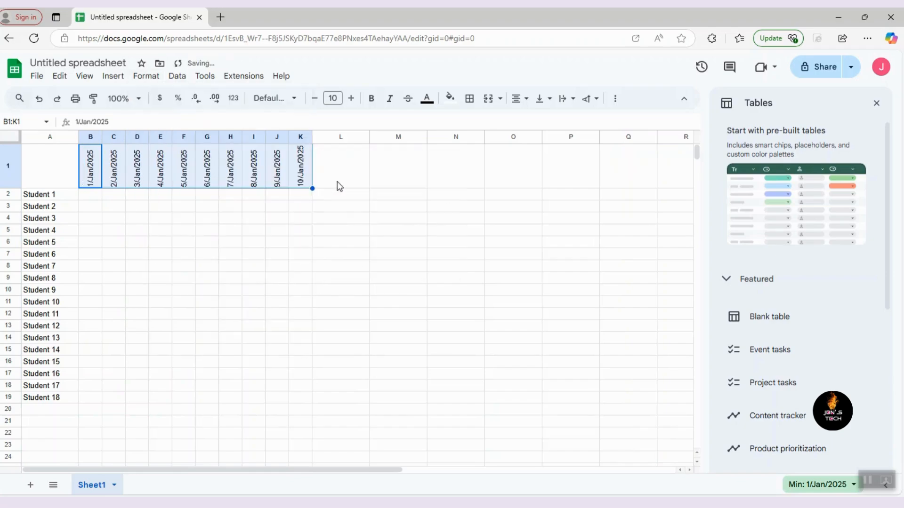
click(262, 247)
Step: Insert checkboxes in B2:K19 for every student and date
click(90, 195)
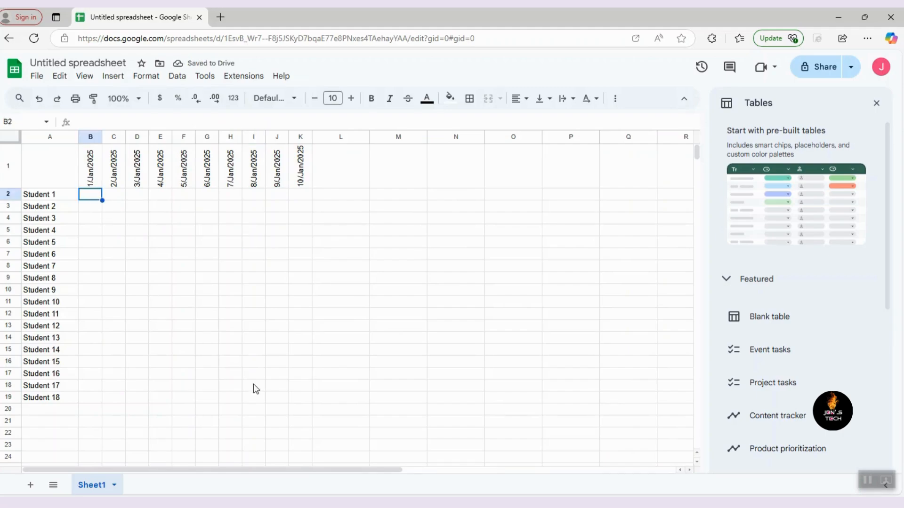
shift+click(302, 400)
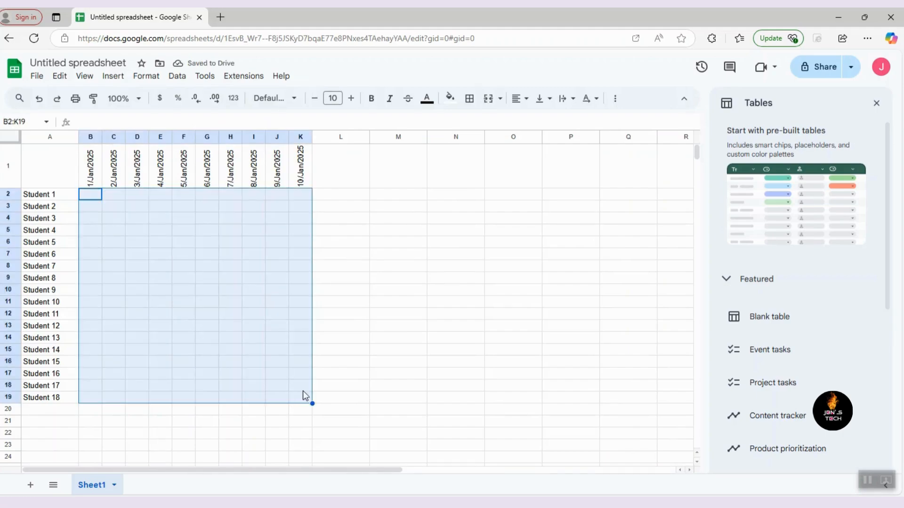
click(113, 76)
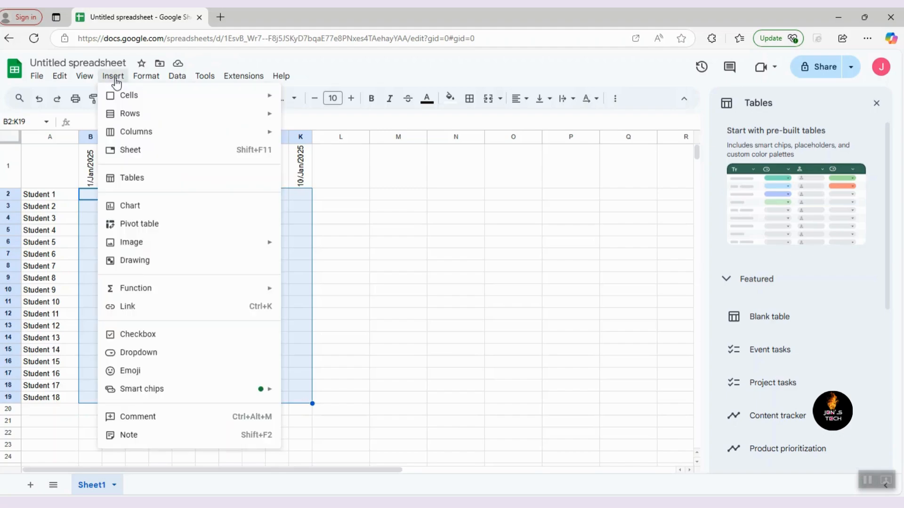
click(140, 335)
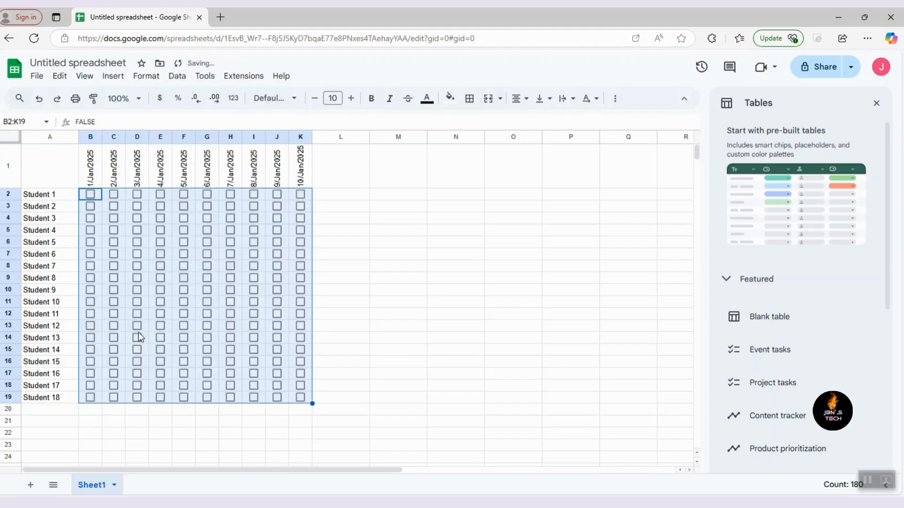
click(408, 286)
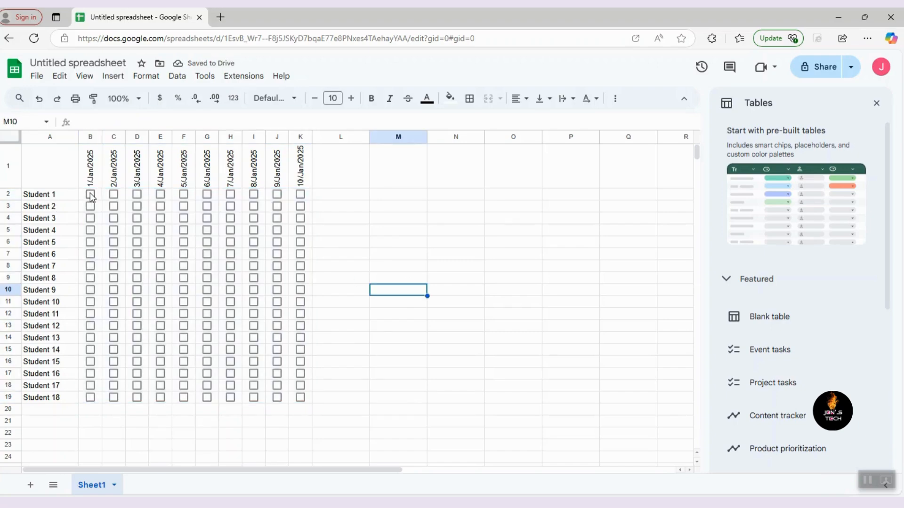
Step: Tick Student 1's checkboxes for 1/Jan/2025, 2/Jan/2025 and 3/Jan/2025
click(89, 194)
click(114, 194)
click(136, 194)
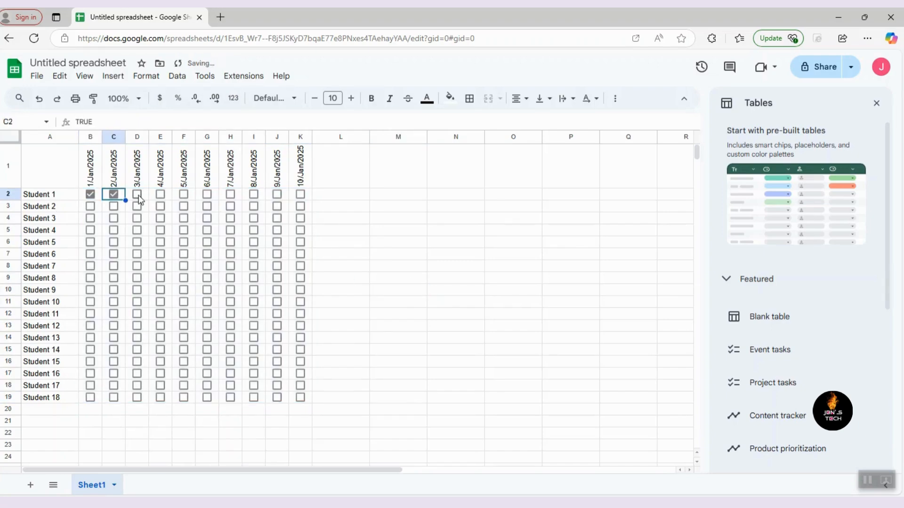
Step: Add the column header Total in L1, beside the last date
click(356, 207)
click(352, 170)
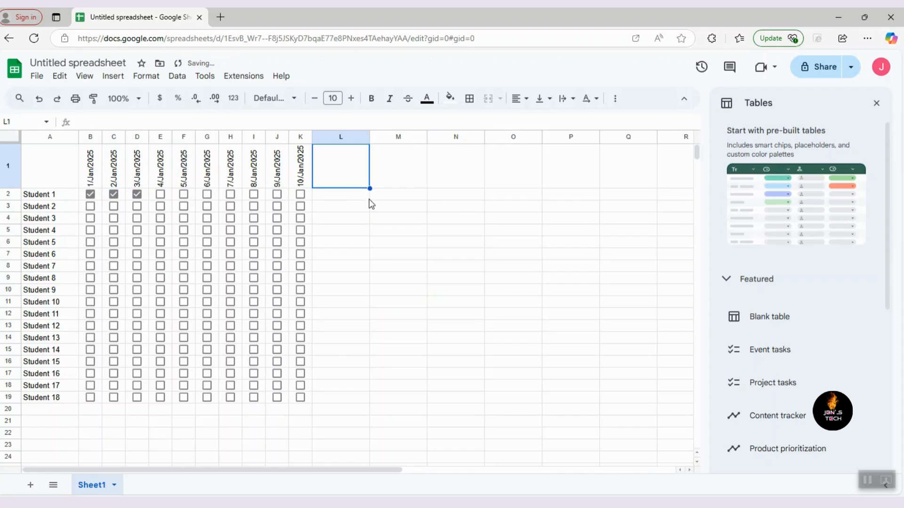
text(To)
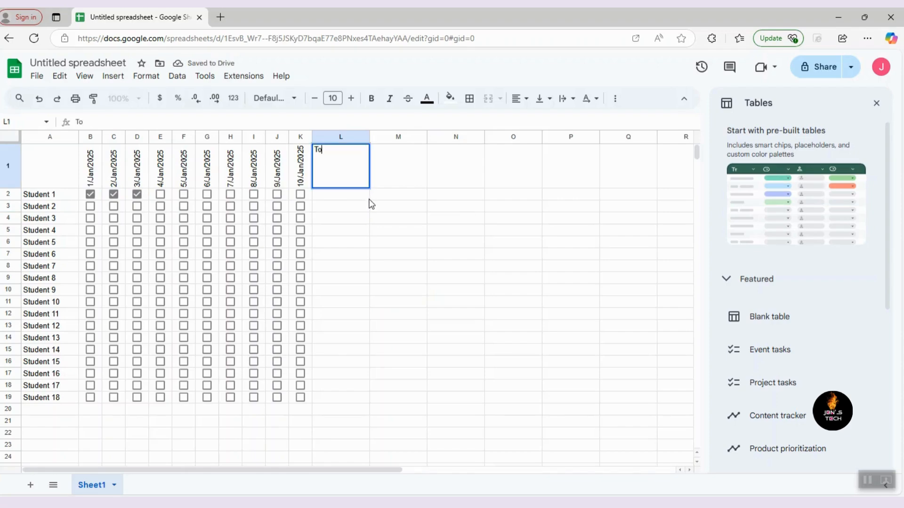
text(tal)
key(Return)
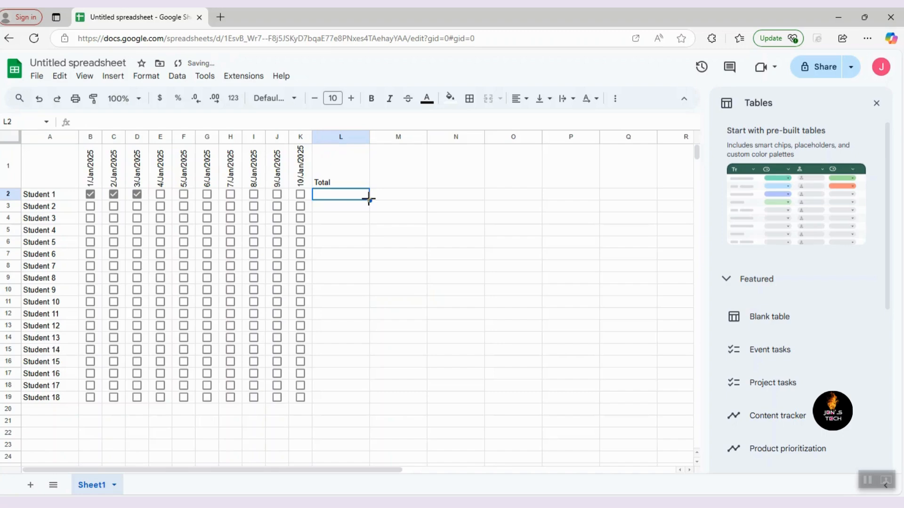
key(Down)
key(Down)
key(Down)
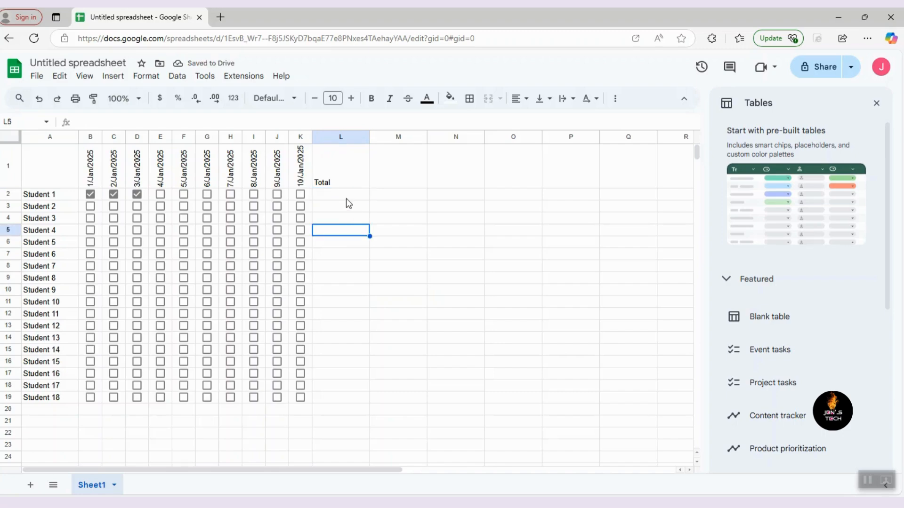
click(343, 198)
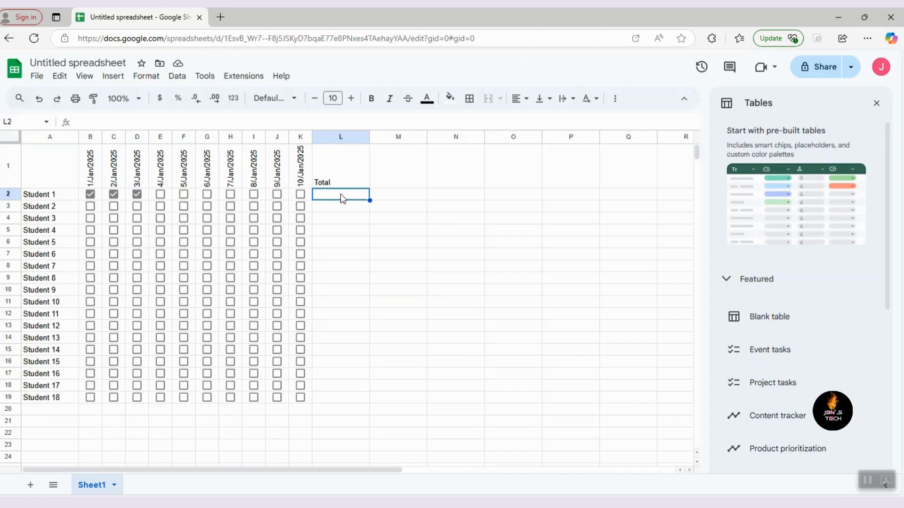
text(=)
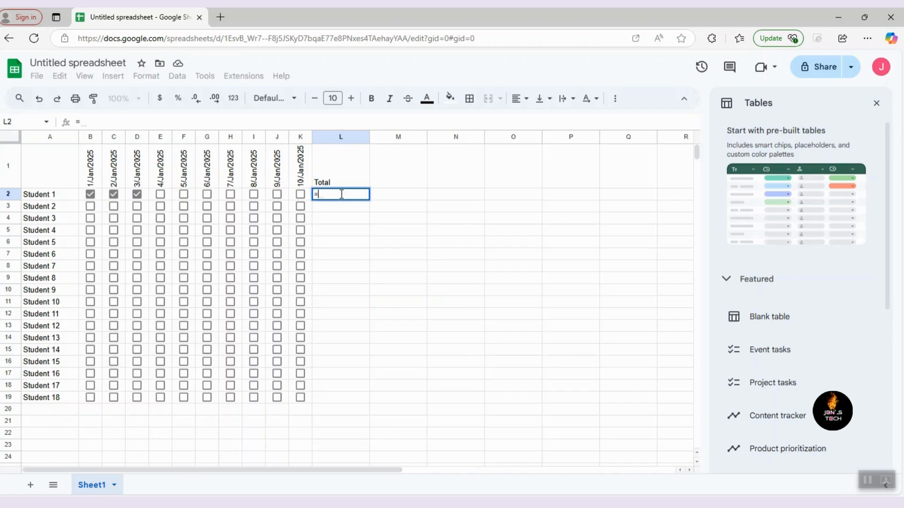
text(coun)
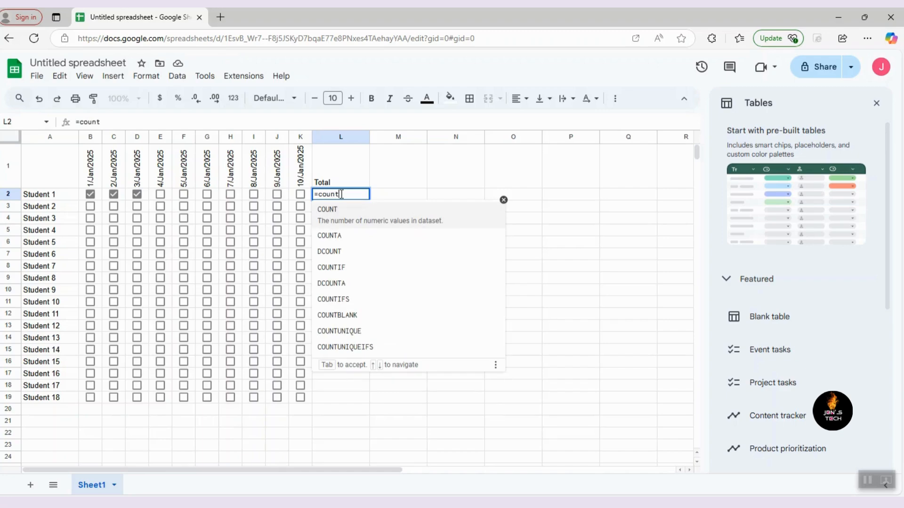
text(t)
click(98, 195)
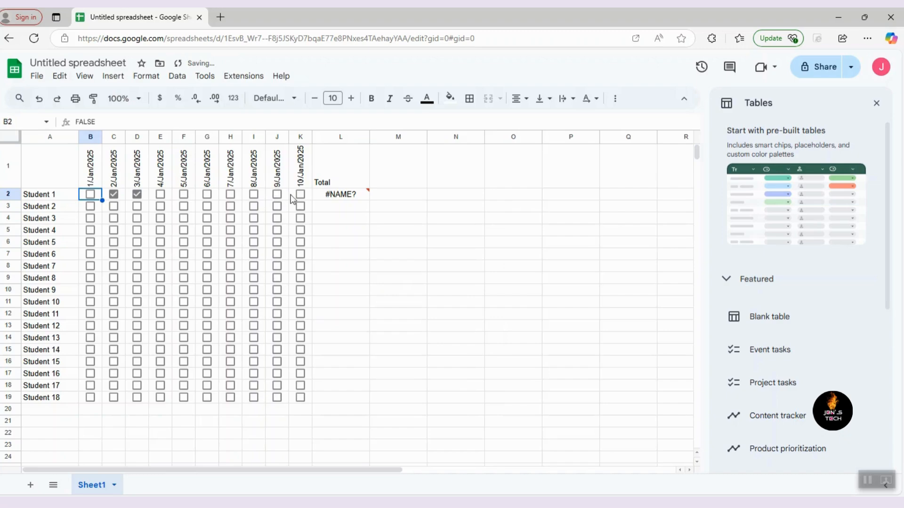
drag(98, 195, 300, 194)
Step: Enter the formula =COUNT(B2:K2) in L2 as Student 1's total
click(345, 193)
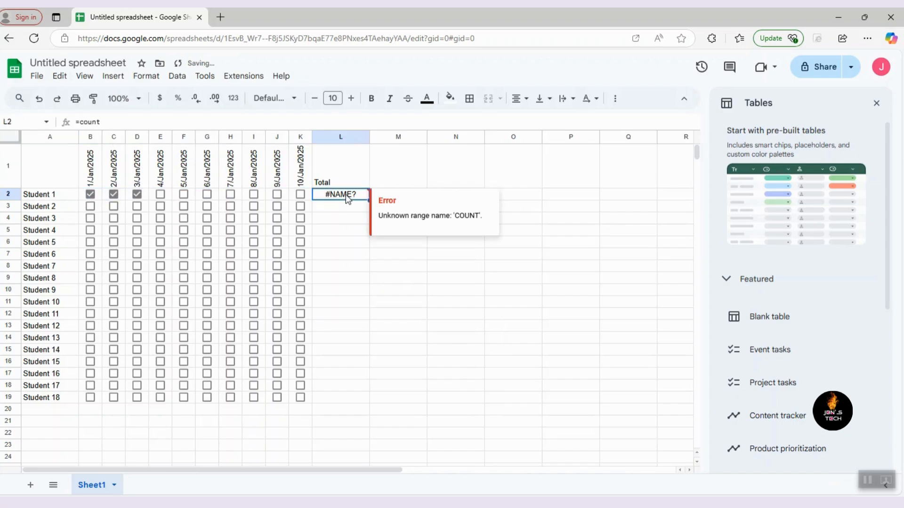
text(=count)
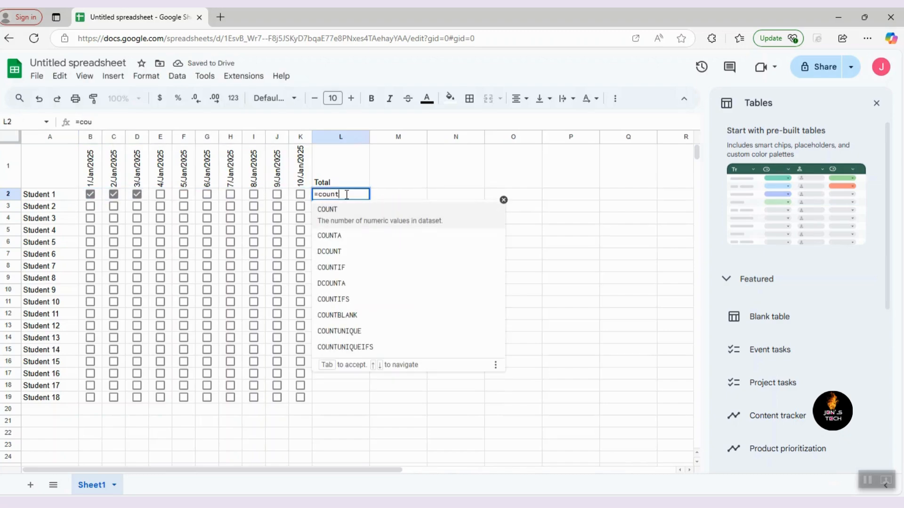
key(Tab)
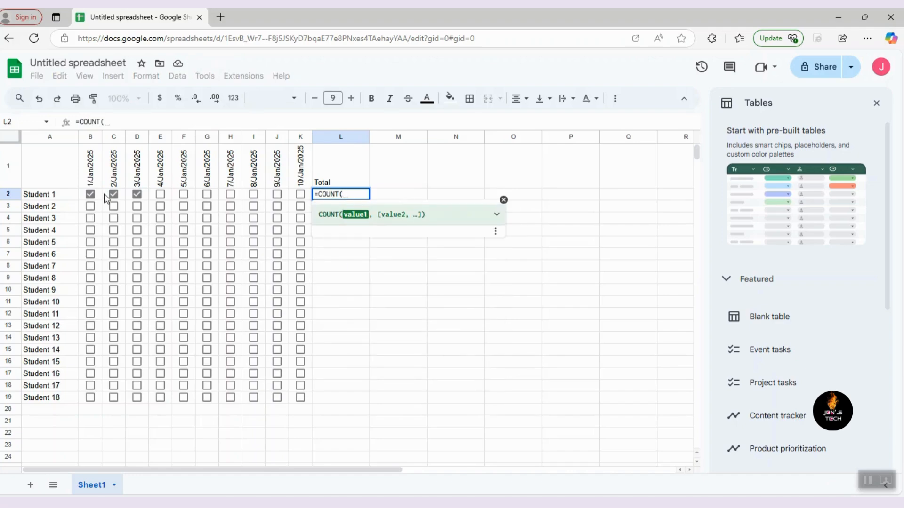
click(98, 197)
shift+click(305, 194)
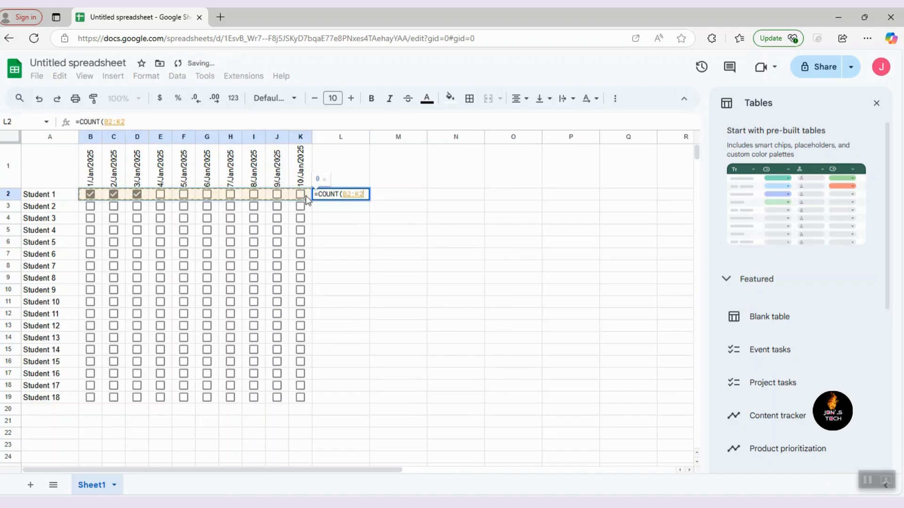
text())
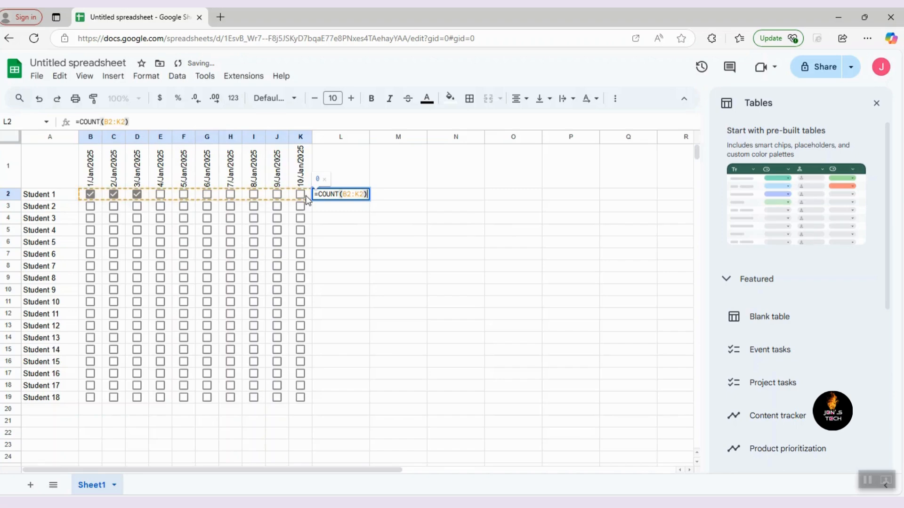
key(Return)
Step: Change the L2 formula to =COUNTIF(B2:K2,true) and tick Student 1's checkboxes for 9/Jan/2025 and 10/Jan/2025
click(363, 195)
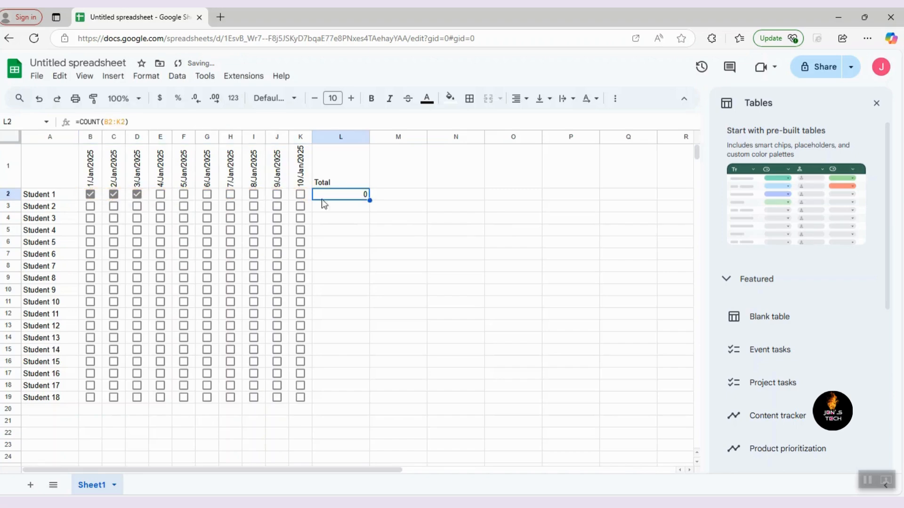
click(101, 121)
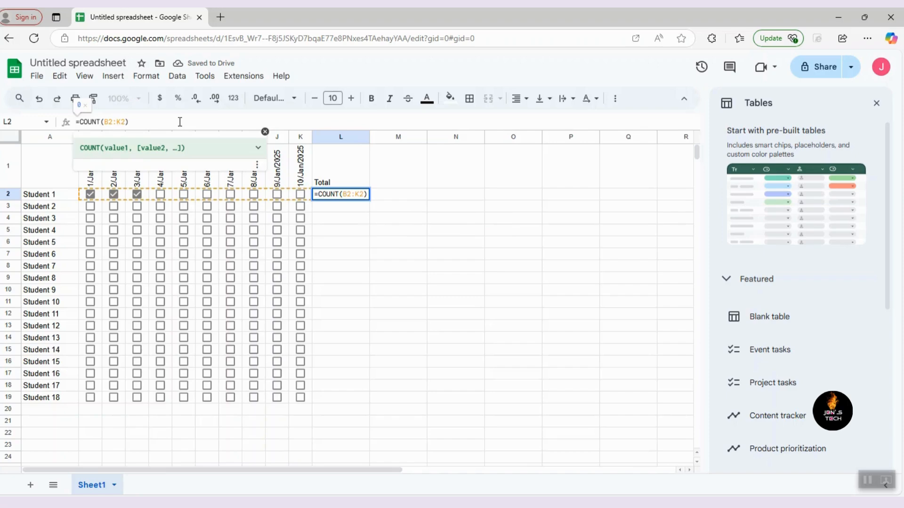
text(if)
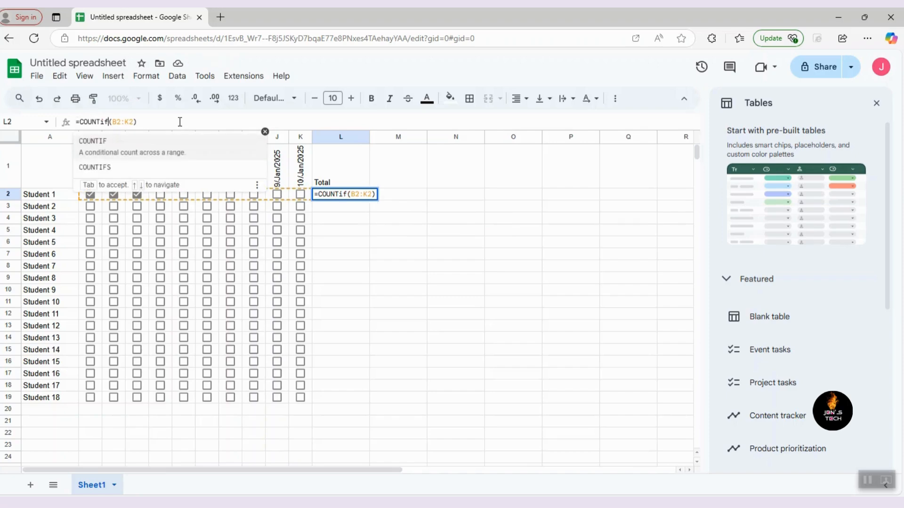
click(134, 121)
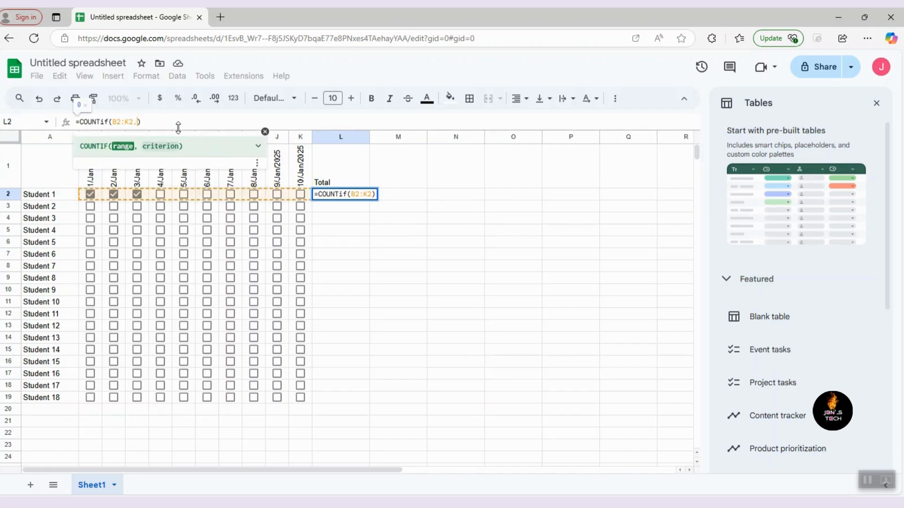
text(,true)
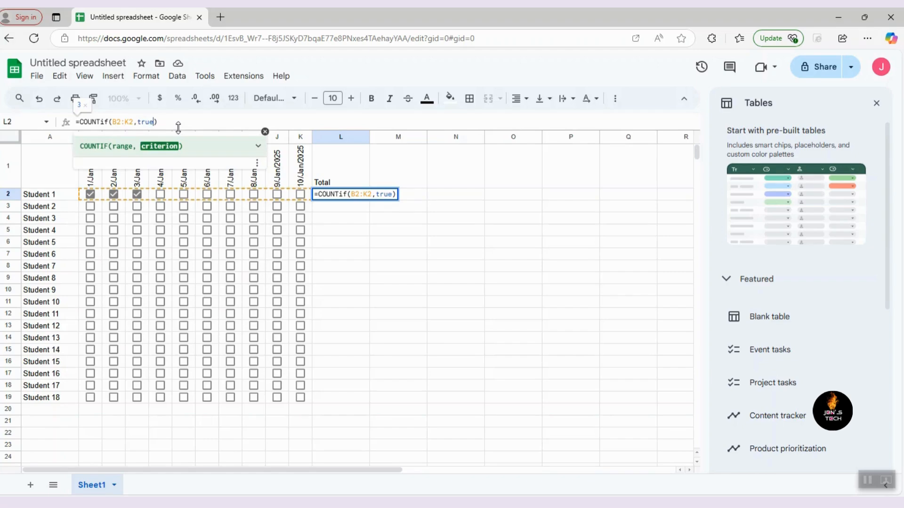
key(Return)
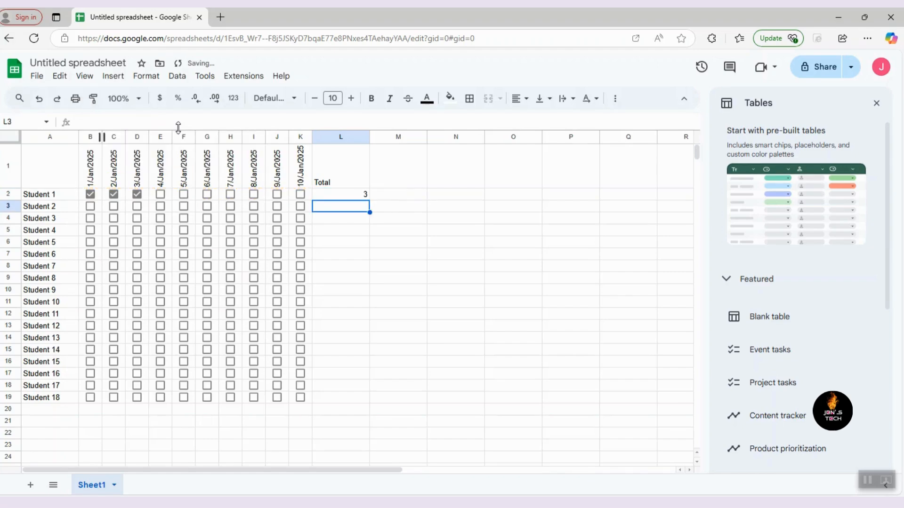
key(Up)
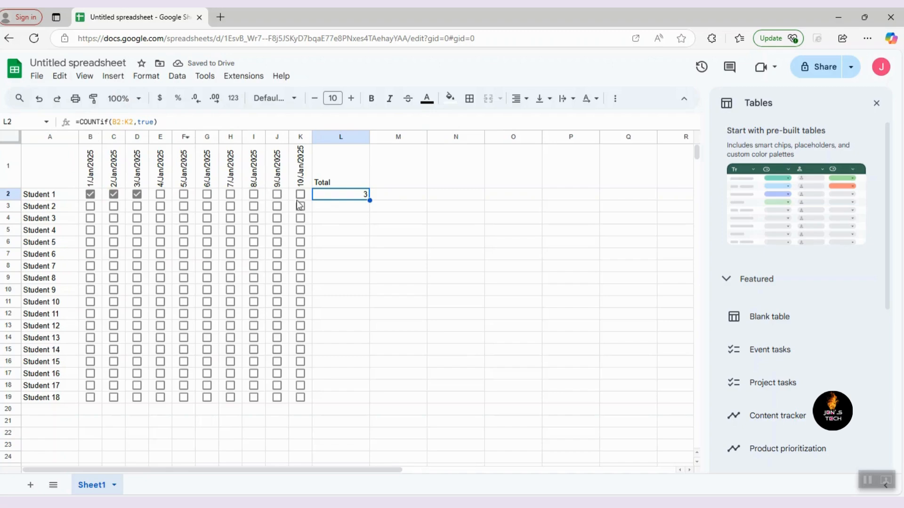
click(300, 193)
click(278, 195)
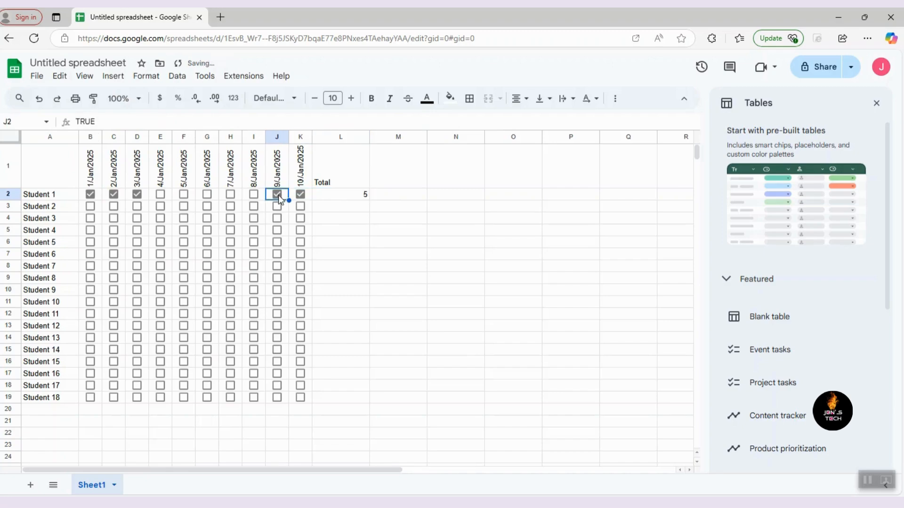
Step: Fill the L2 formula down to L19 and tick the 10/Jan/2025 checkboxes of Student 3 and Student 4
click(349, 197)
drag(369, 200, 361, 397)
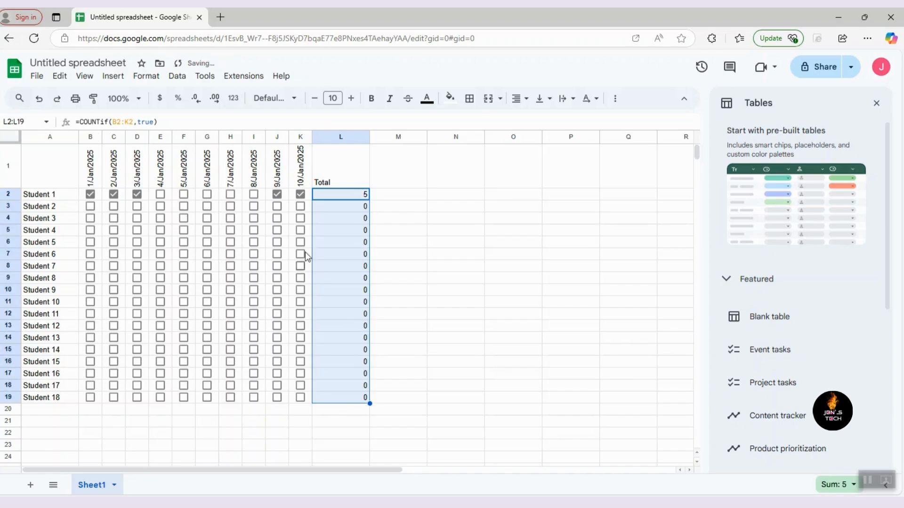
click(301, 220)
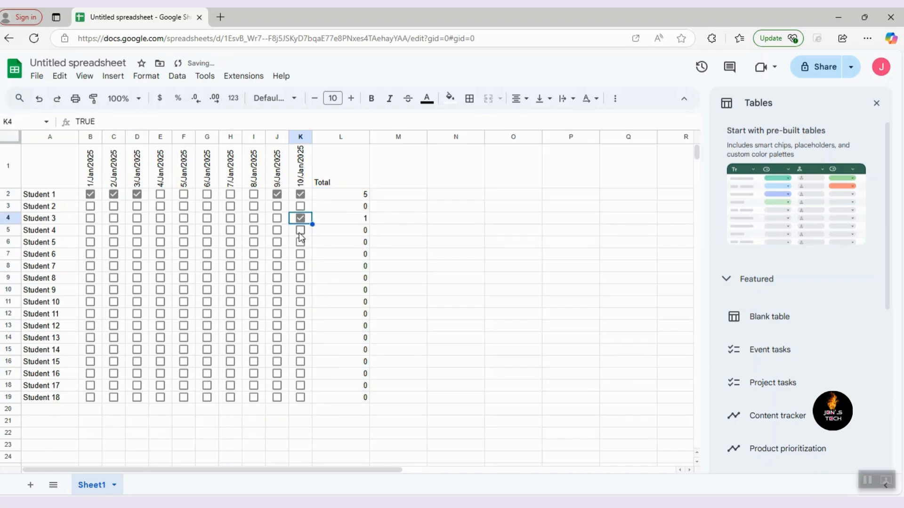
click(299, 231)
Step: Format the totals in L2:L19 as centered, bold and font size 12
click(346, 195)
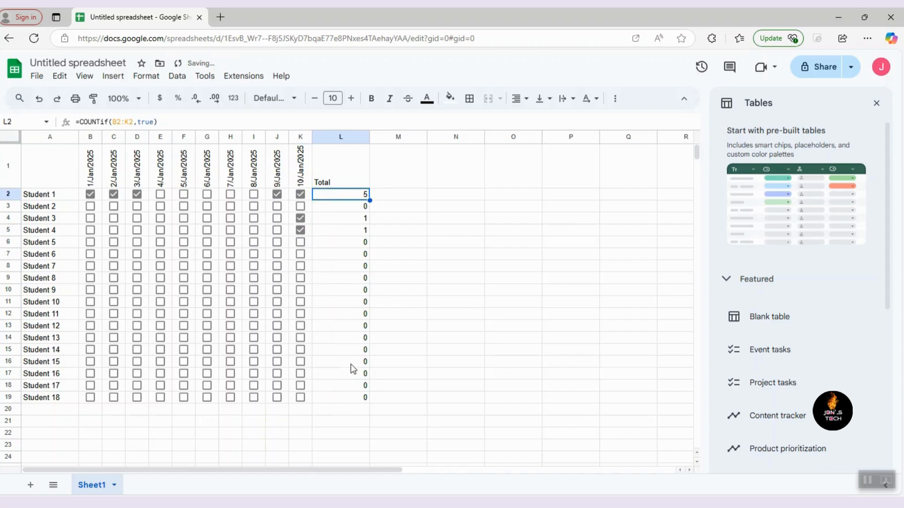
shift+click(354, 394)
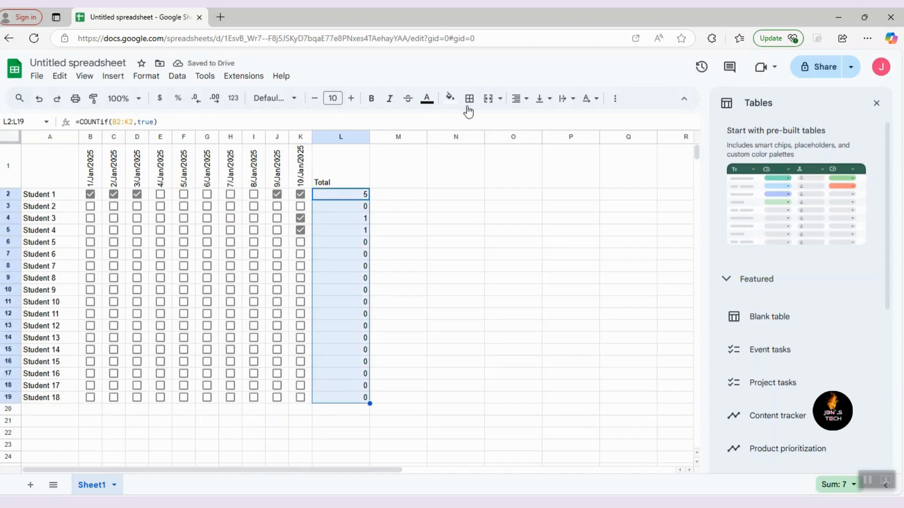
click(527, 99)
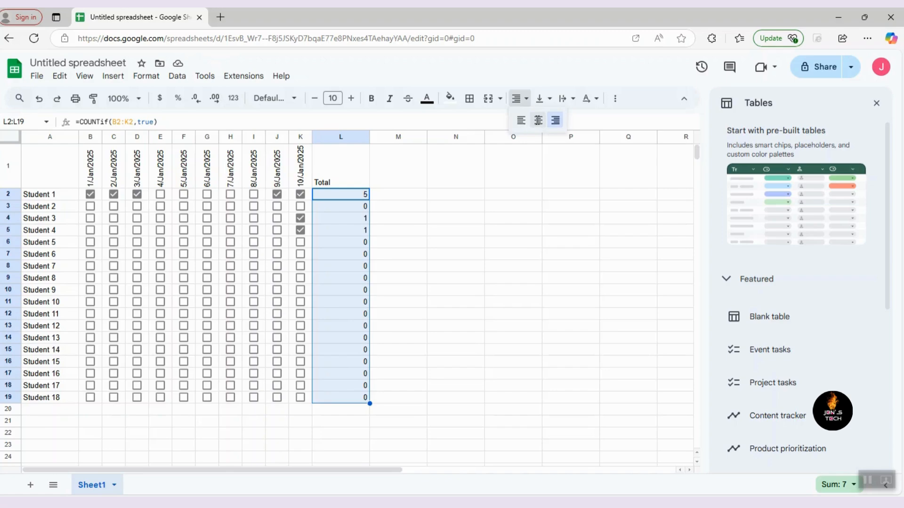
click(538, 121)
click(370, 98)
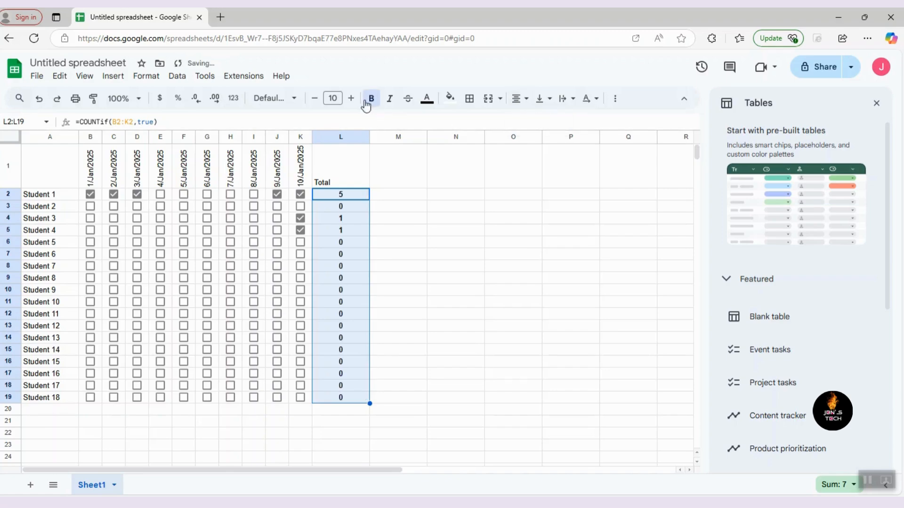
click(351, 99)
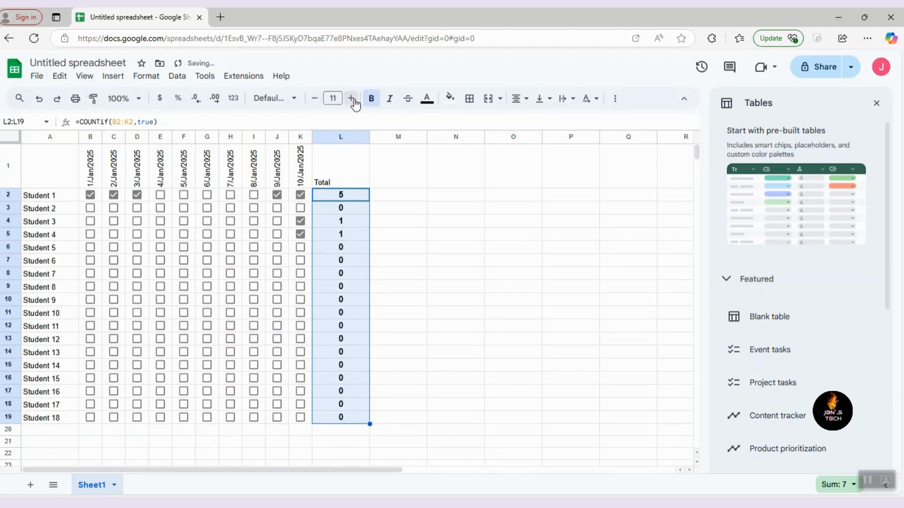
click(351, 98)
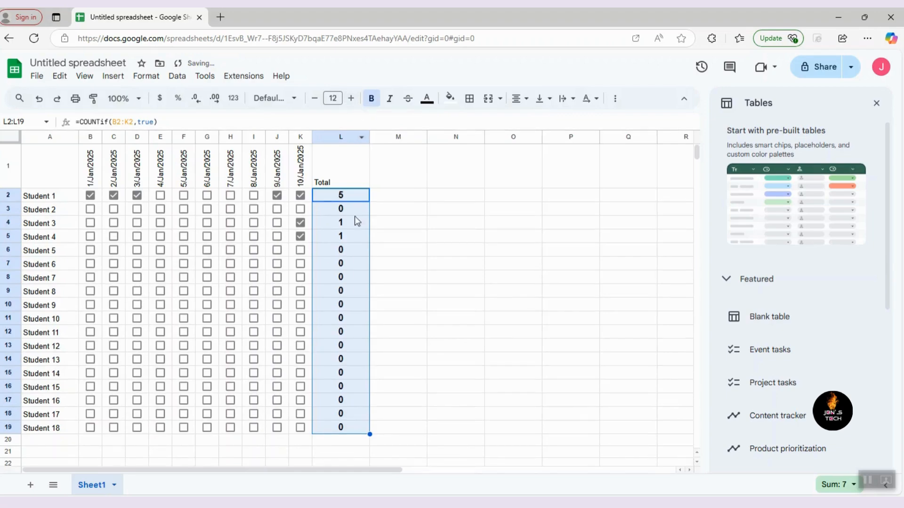
Step: Tick Student 6's checkboxes for 8/Jan/2025 and 10/Jan/2025, and the 6/Jan/2025 checkboxes of Students 7, 8 and 9
click(300, 264)
click(253, 264)
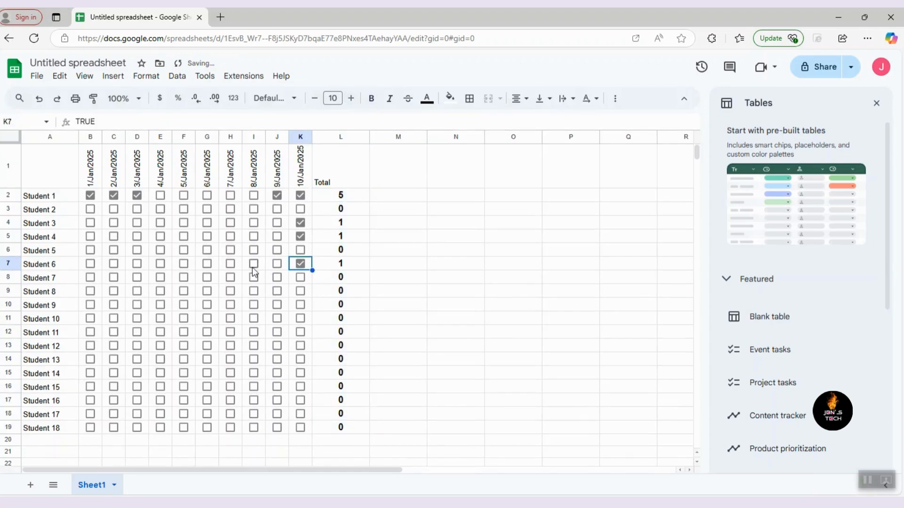
click(207, 277)
click(207, 291)
click(207, 305)
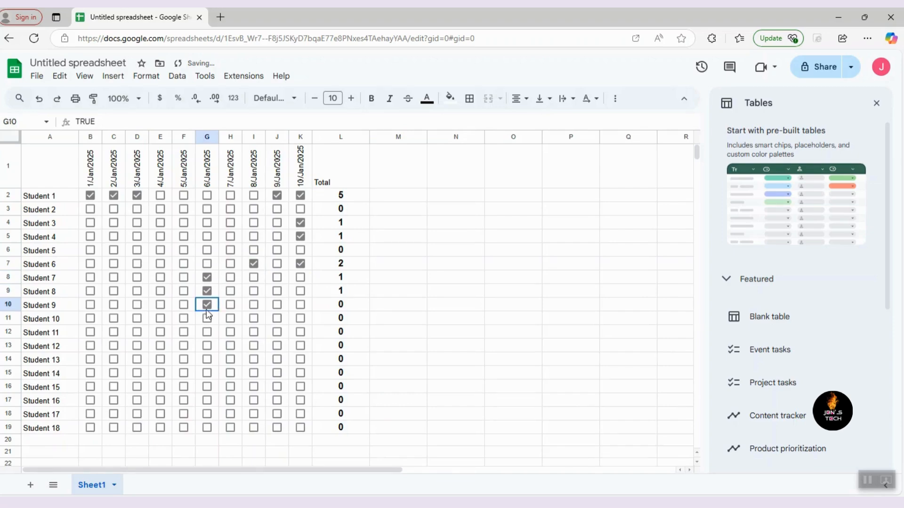
Step: Add a conditional formatting rule to the checkboxes in B2:K19 with the condition Is equal to true
click(90, 199)
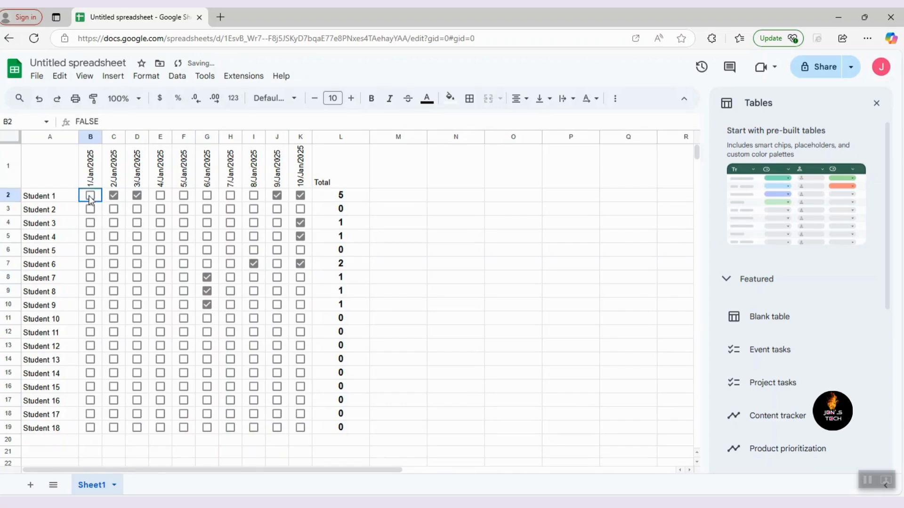
shift+click(300, 428)
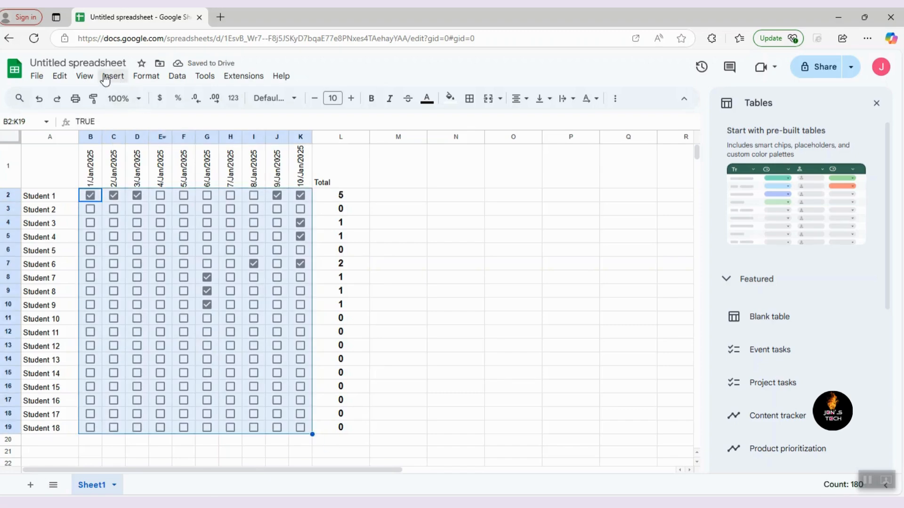
click(146, 77)
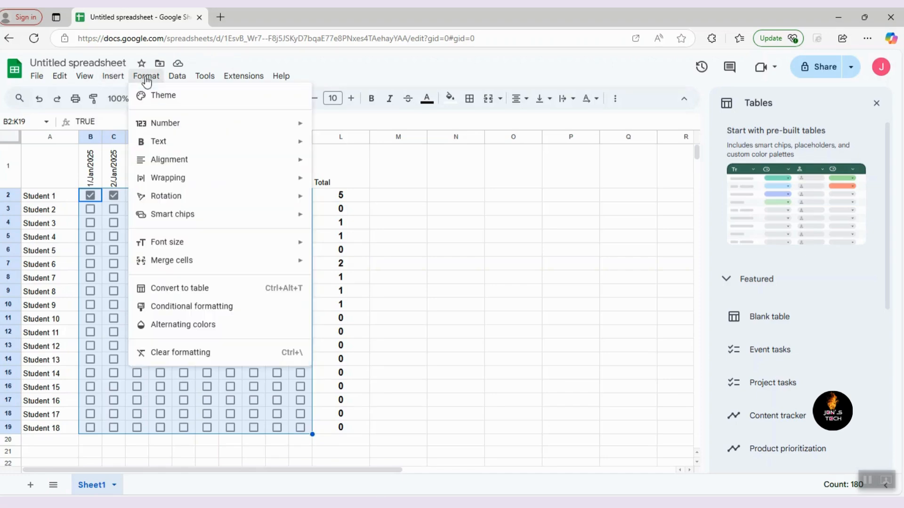
click(204, 308)
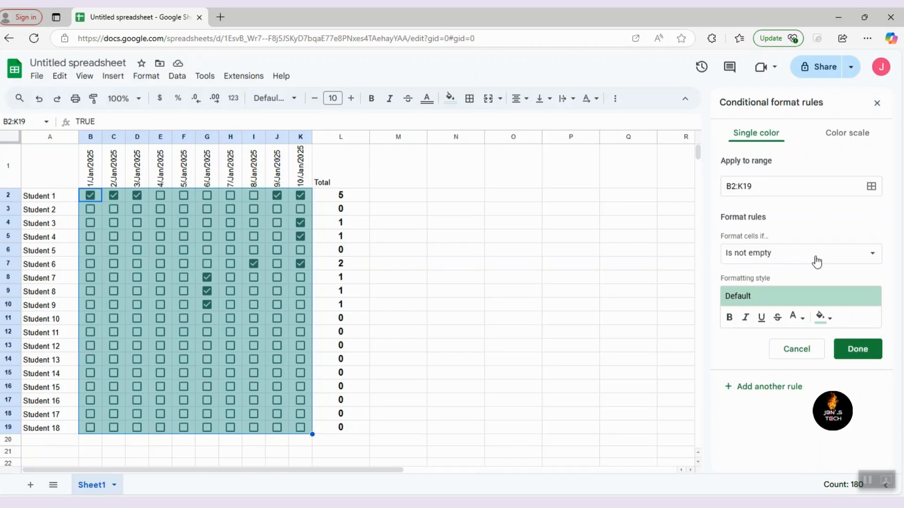
click(871, 259)
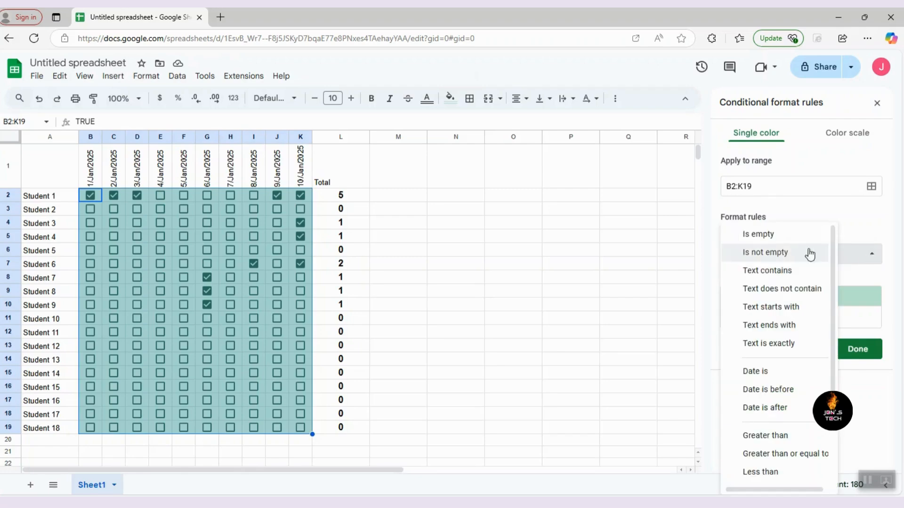
drag(832, 255, 824, 342)
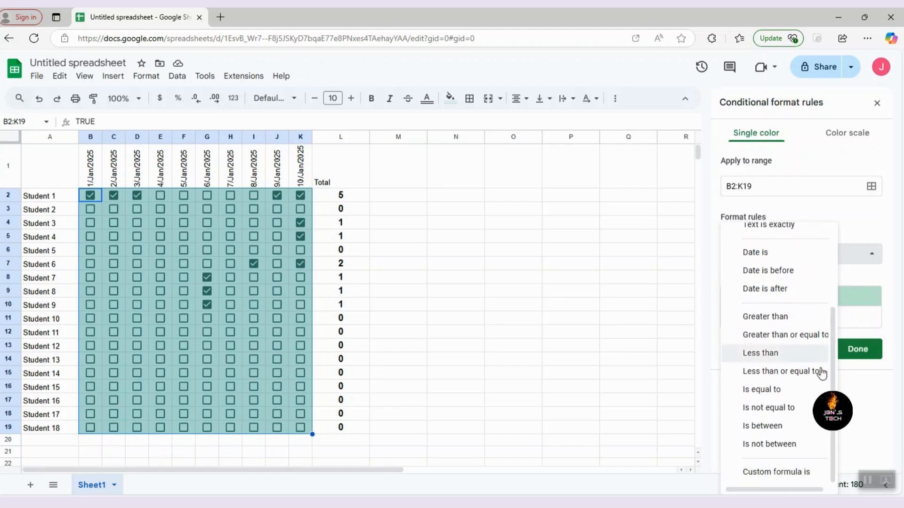
click(777, 398)
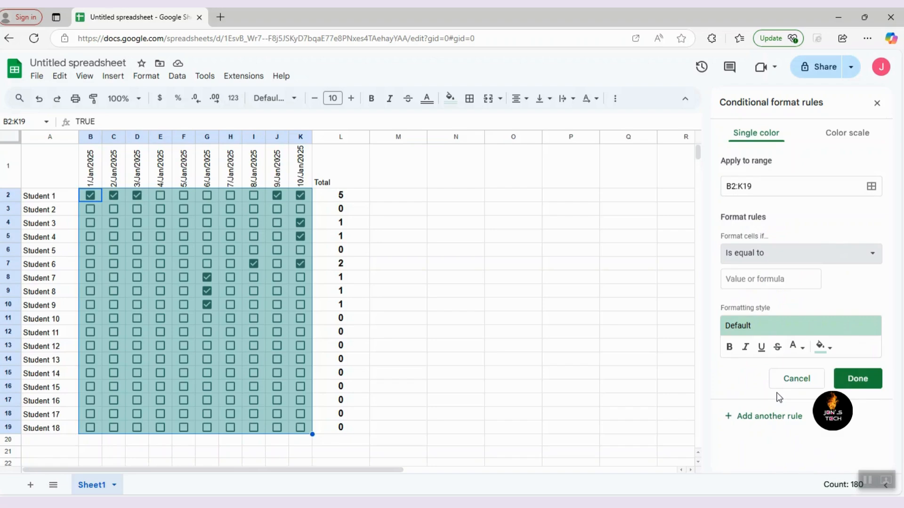
click(764, 280)
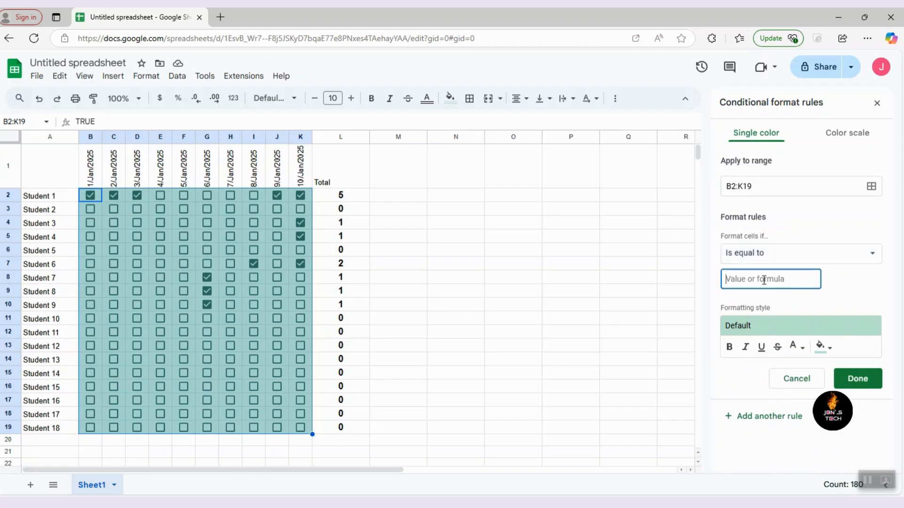
text(true)
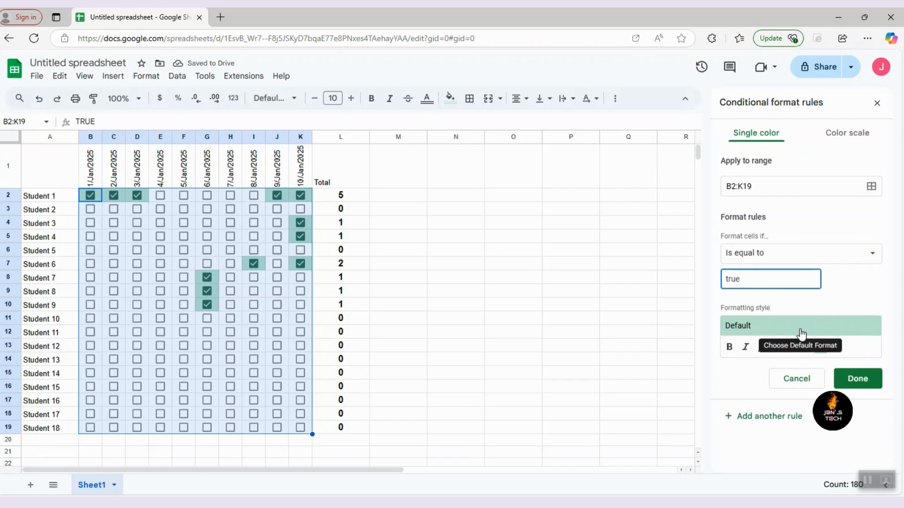
Step: Set the text color in the Is equal to true rule's formatting style to white
click(830, 349)
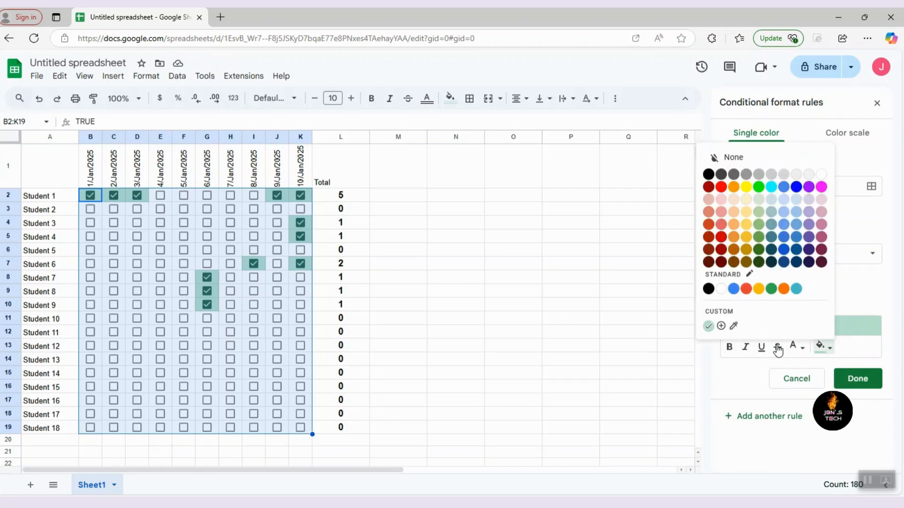
click(829, 350)
click(830, 350)
click(796, 348)
click(694, 289)
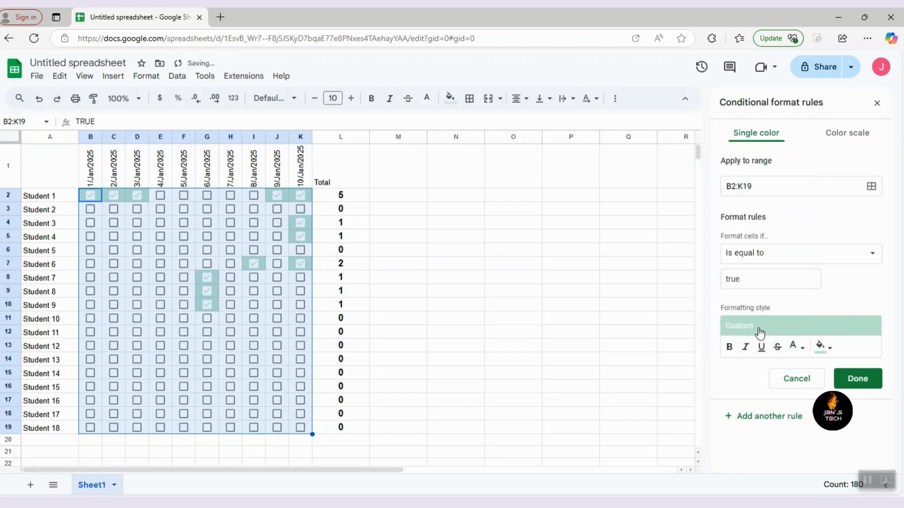
Step: Give the Is equal to true rule a white fill and green text, and save the rule
click(832, 350)
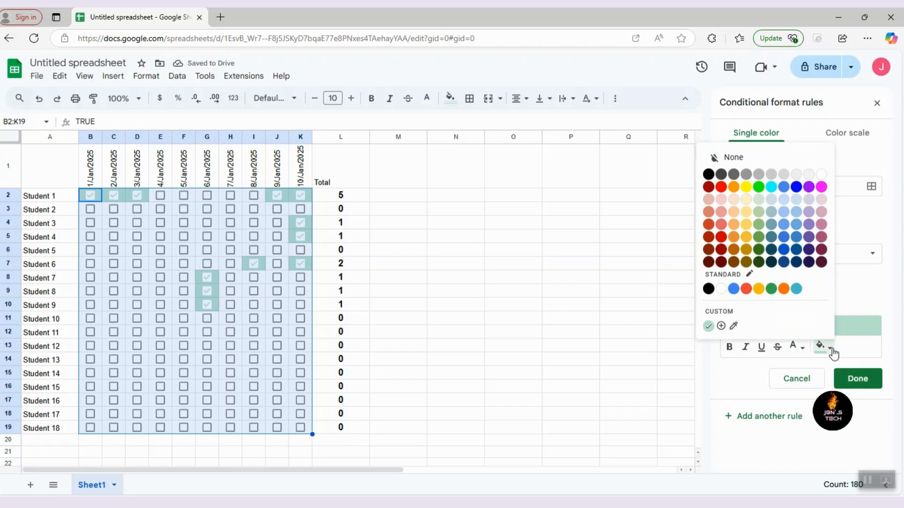
click(720, 289)
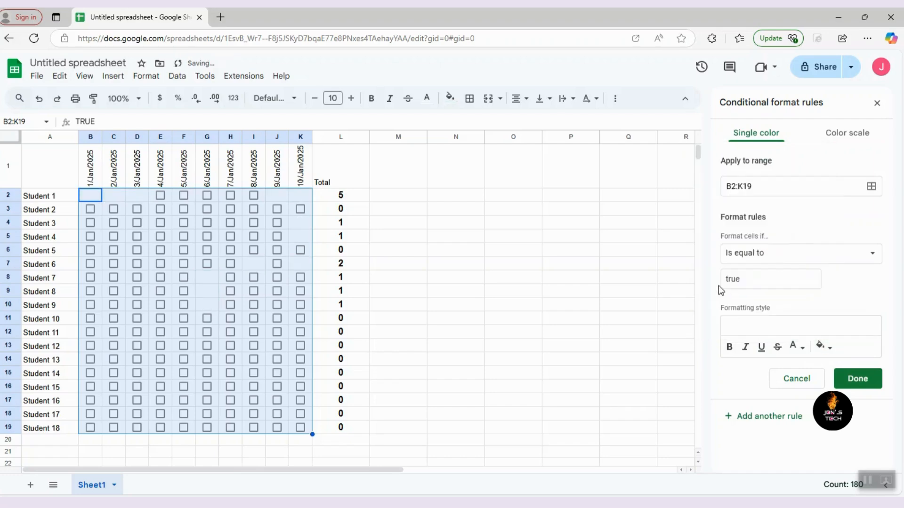
click(804, 349)
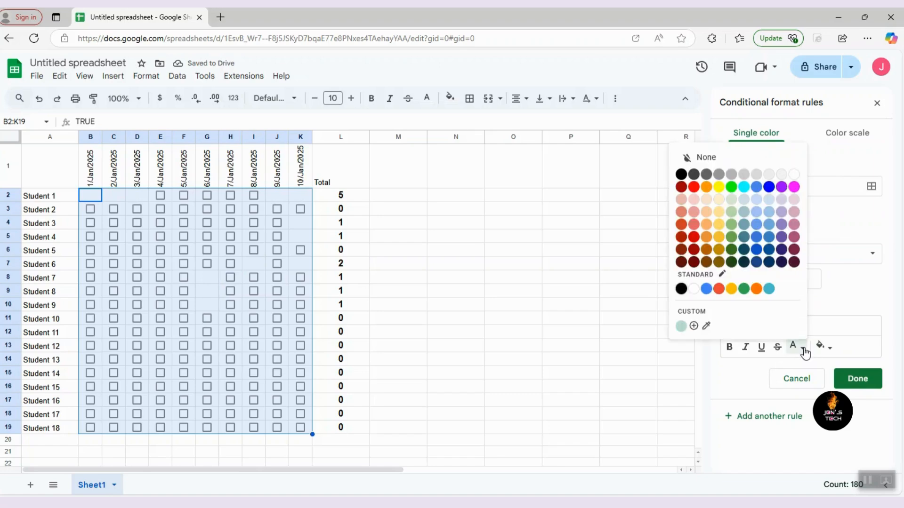
click(743, 290)
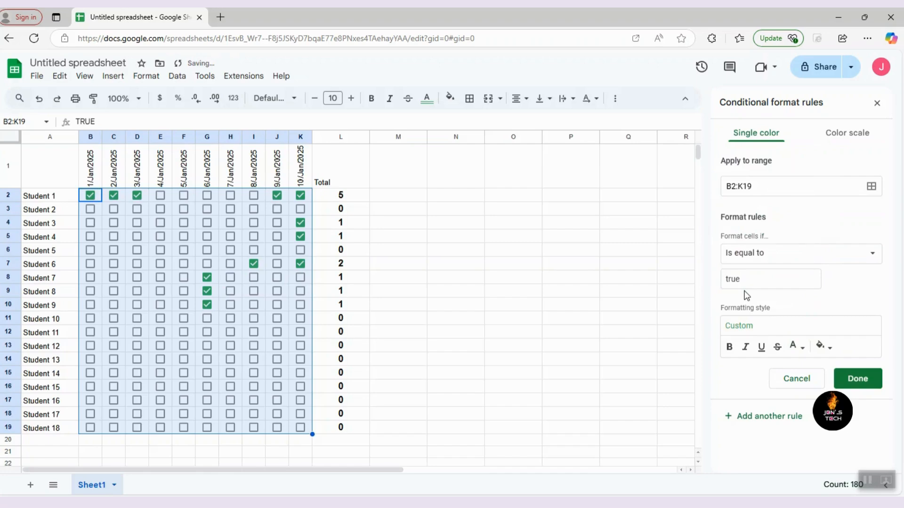
click(854, 382)
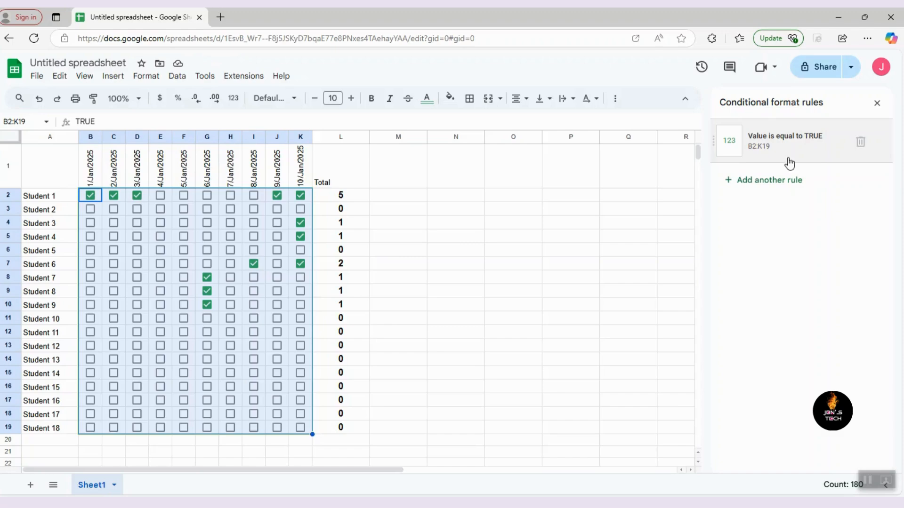
Step: Add a second conditional formatting rule on B2:K19 with the condition Is not empty, a white fill and red text
click(770, 182)
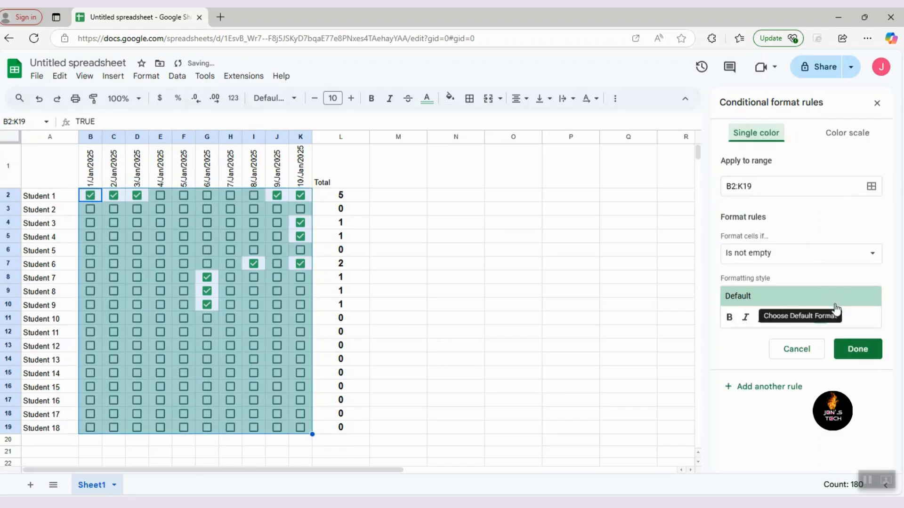
click(831, 321)
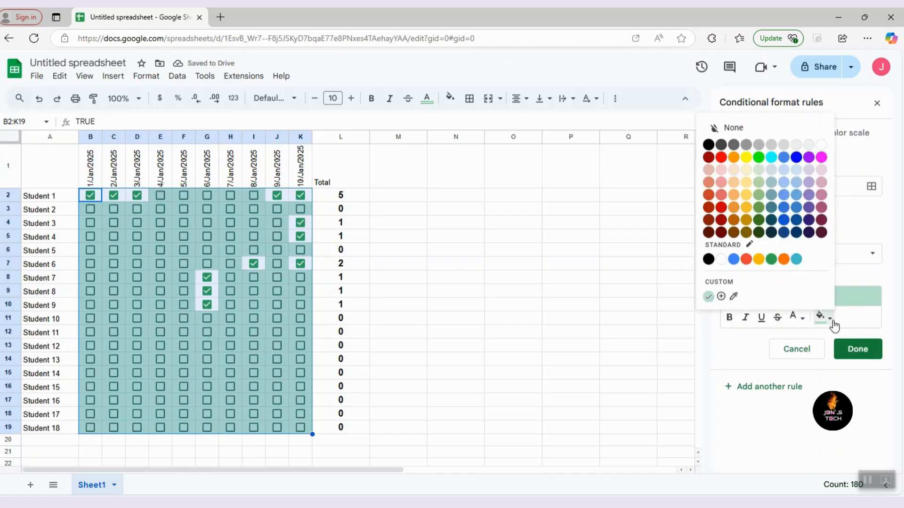
click(797, 317)
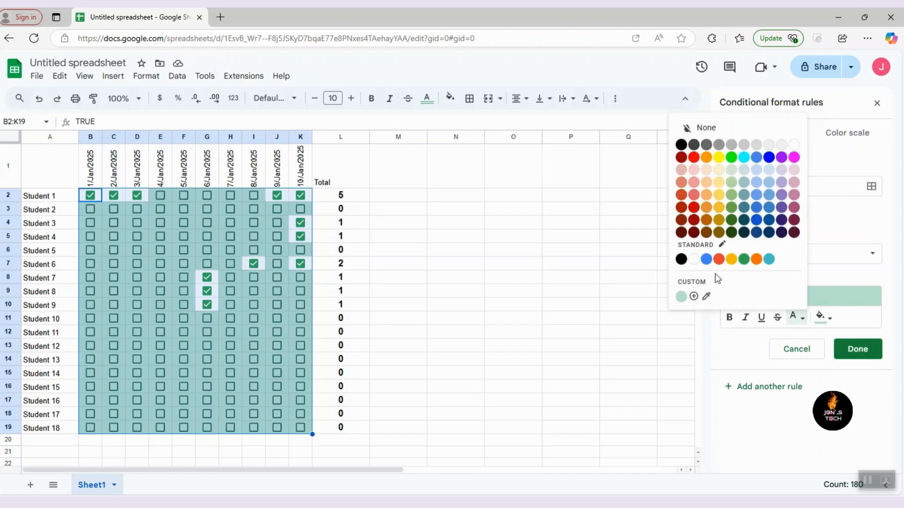
click(831, 321)
click(833, 323)
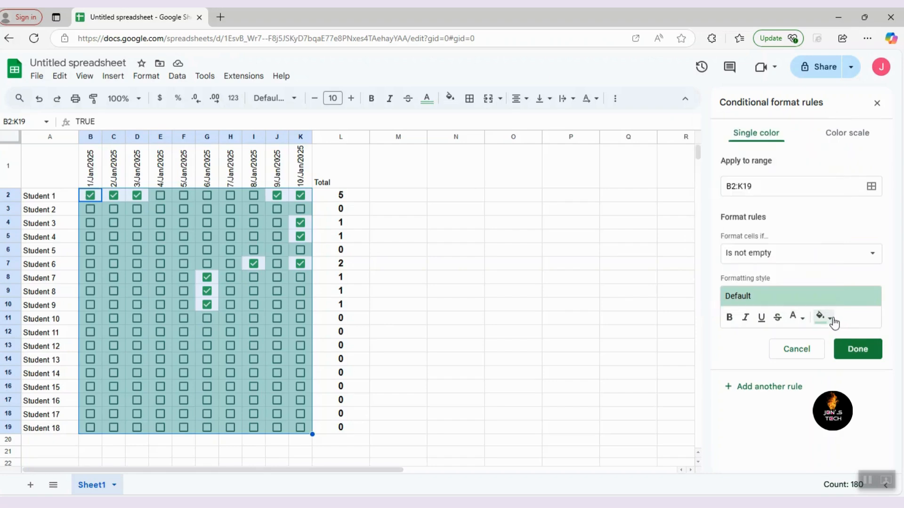
click(833, 323)
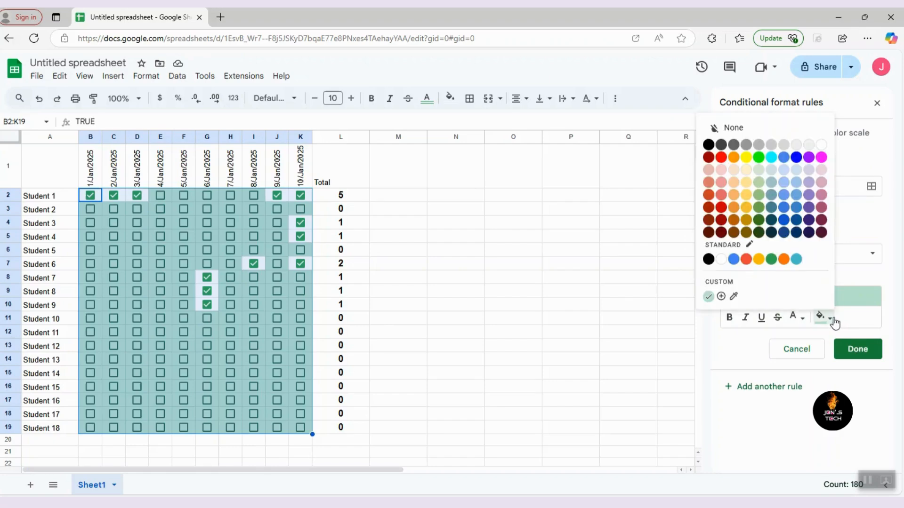
click(722, 260)
click(797, 318)
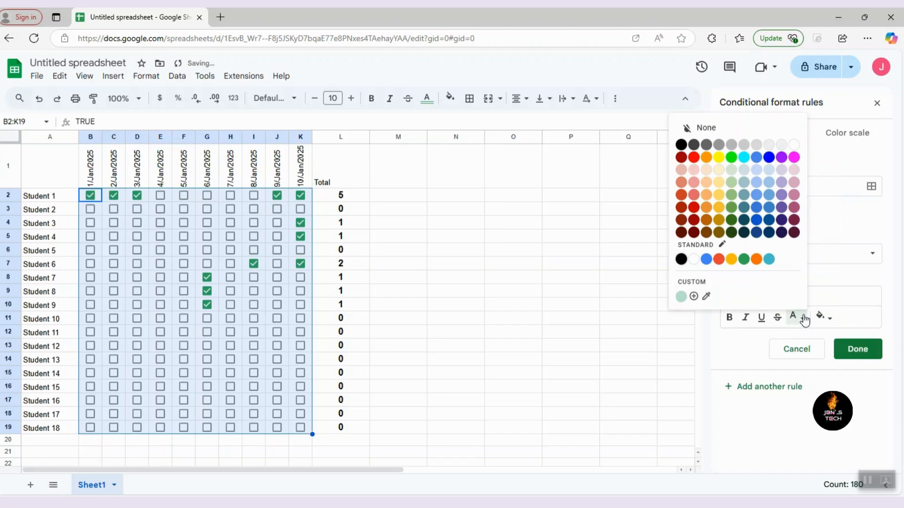
click(694, 158)
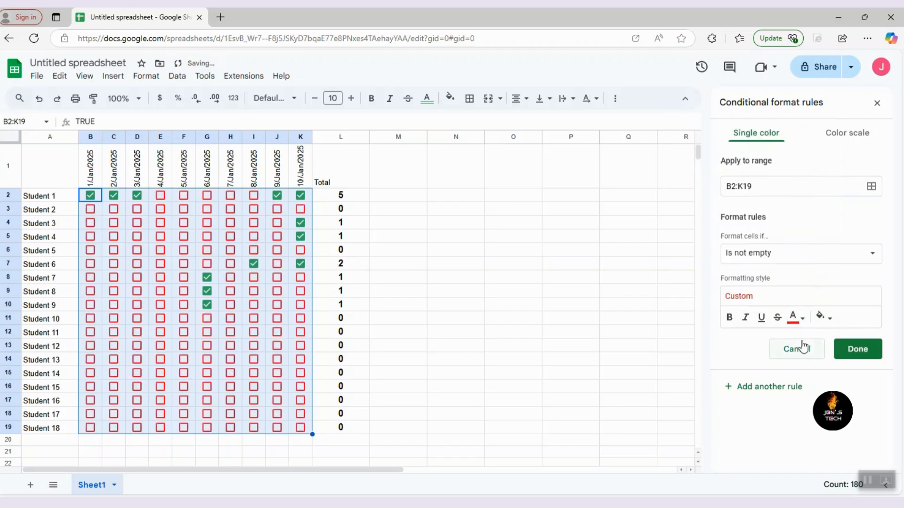
Step: Try a red fill for the Is not empty rule, change the fill to yellow, and save the rule
click(828, 317)
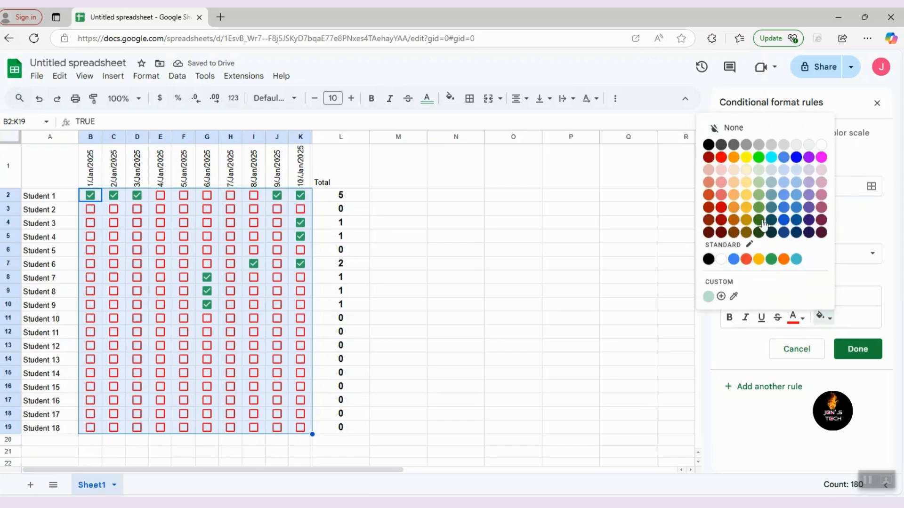
click(721, 157)
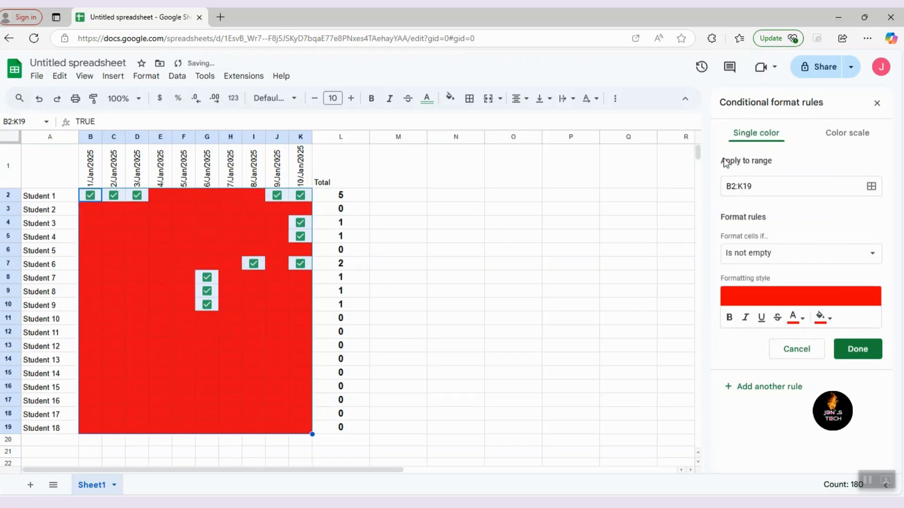
click(828, 317)
click(747, 158)
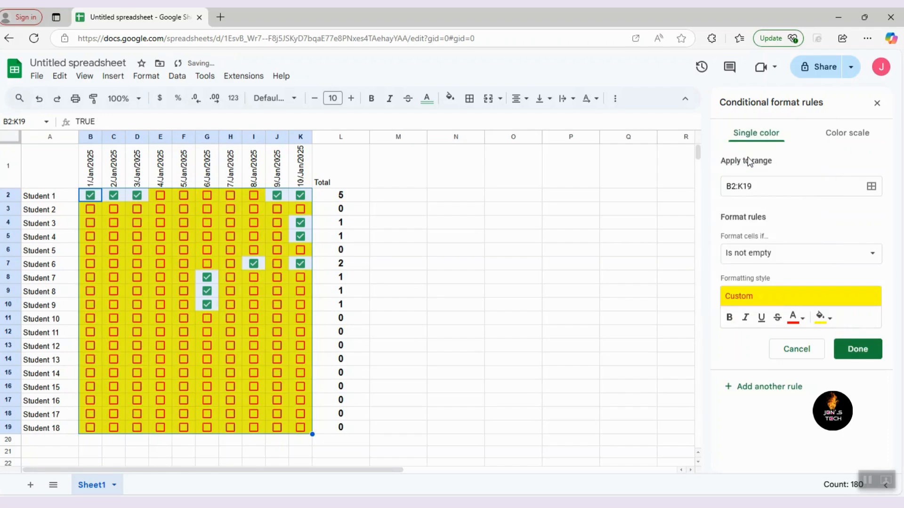
click(857, 348)
click(529, 351)
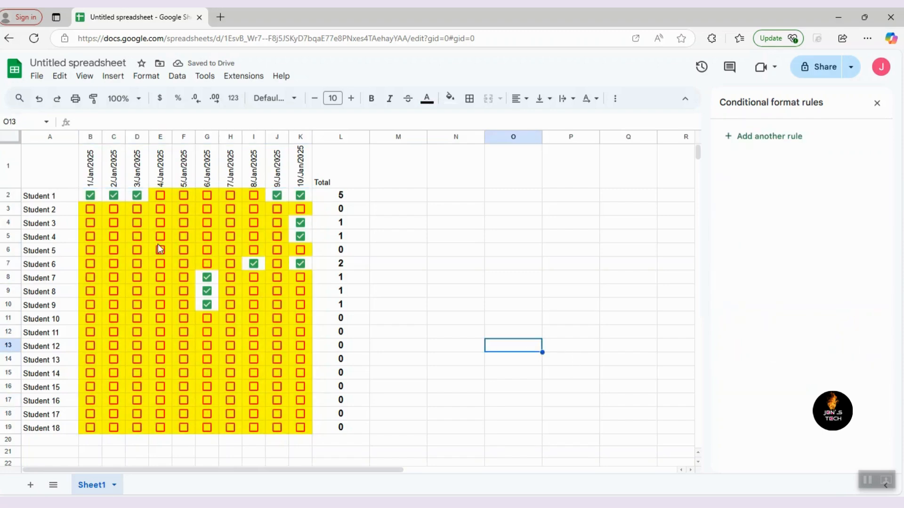
Step: Tick 1/Jan/2025 and 2/Jan/2025 for Student 2, 4/Jan/2025 to 7/Jan/2025 for Student 4, and 10/Jan/2025 for Students 16 and 10
click(91, 208)
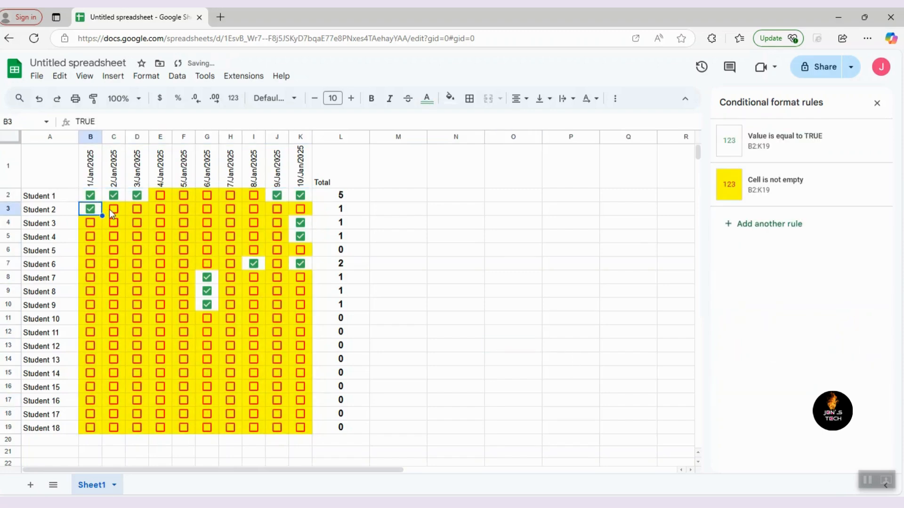
click(115, 207)
click(160, 237)
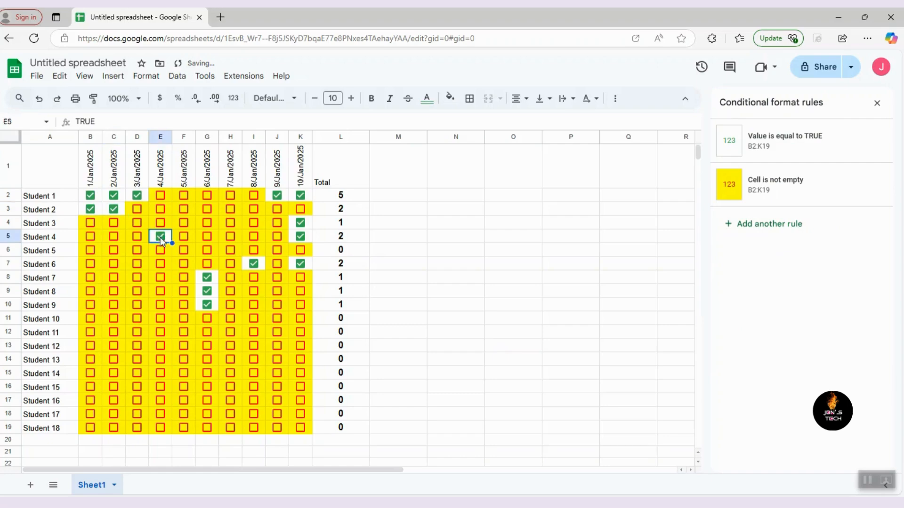
click(191, 239)
click(210, 237)
click(235, 238)
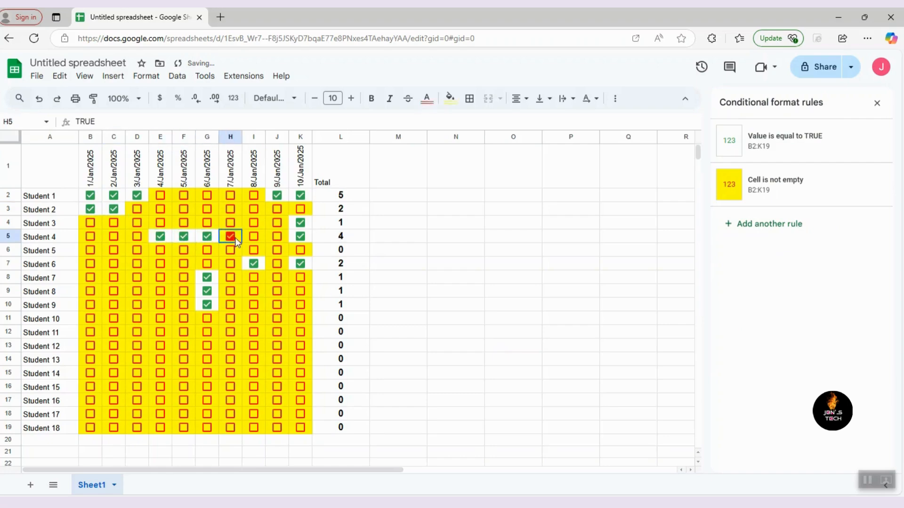
click(301, 398)
click(300, 319)
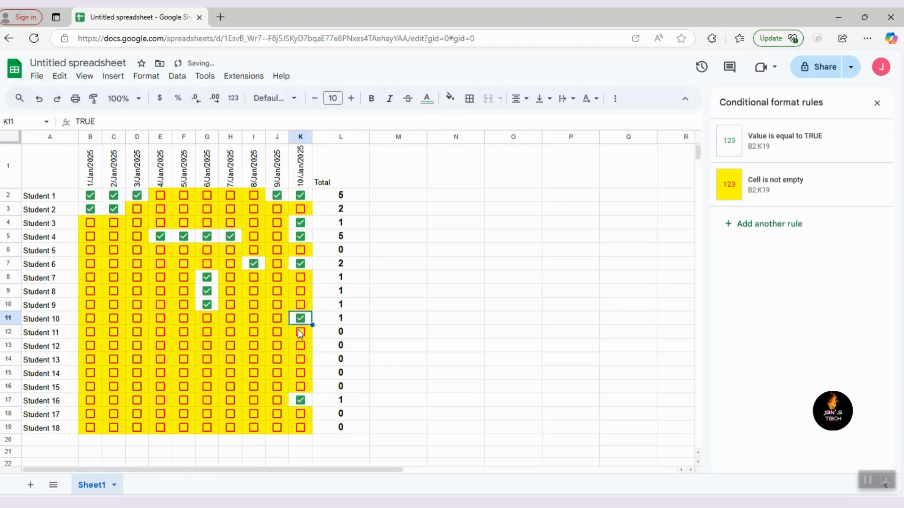
Step: Tick Student 9's checkboxes from 1/Jan/2025 to 4/Jan/2025 and Student 10's 1/Jan/2025 checkbox
click(89, 308)
click(106, 305)
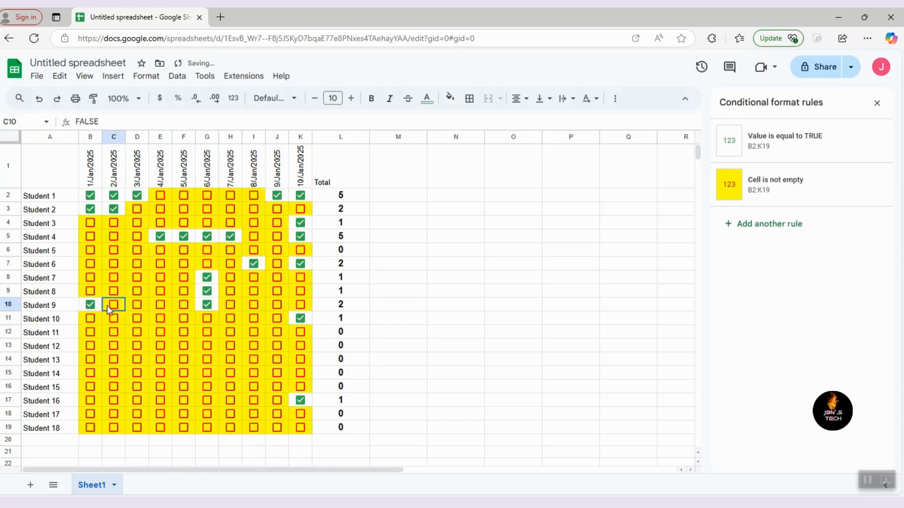
click(113, 306)
click(137, 306)
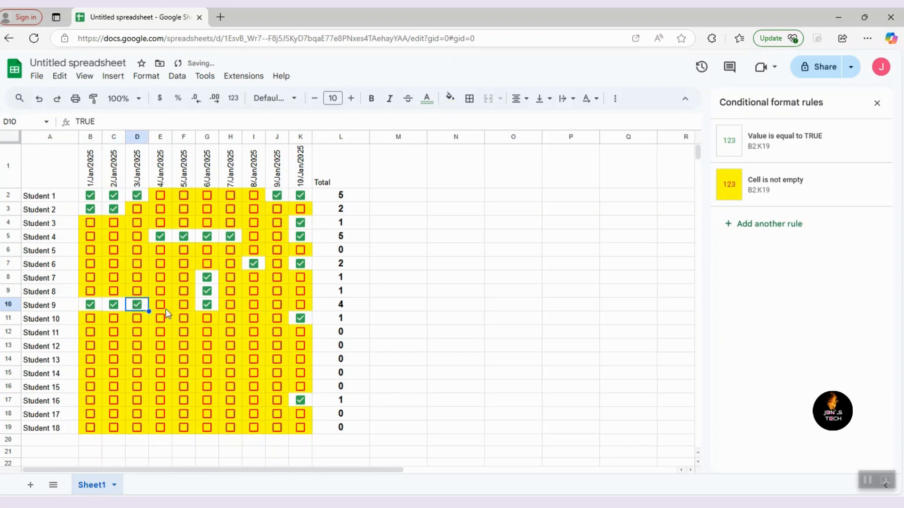
click(159, 306)
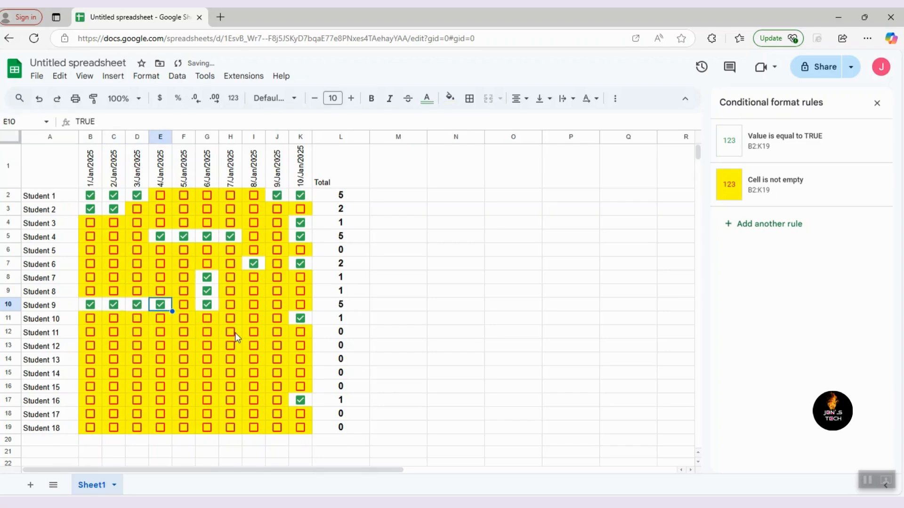
click(89, 317)
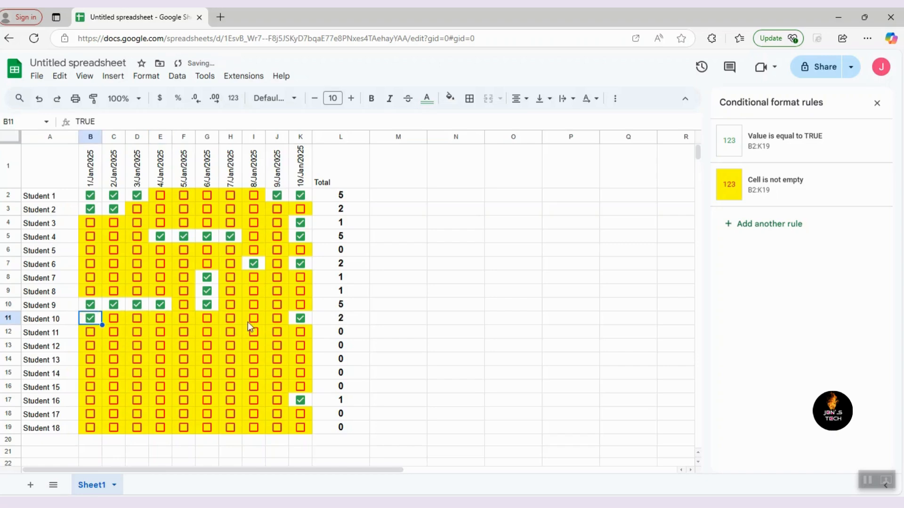
Step: Tick Student 10's checkboxes from 2/Jan/2025 to 9/Jan/2025
click(114, 319)
click(137, 319)
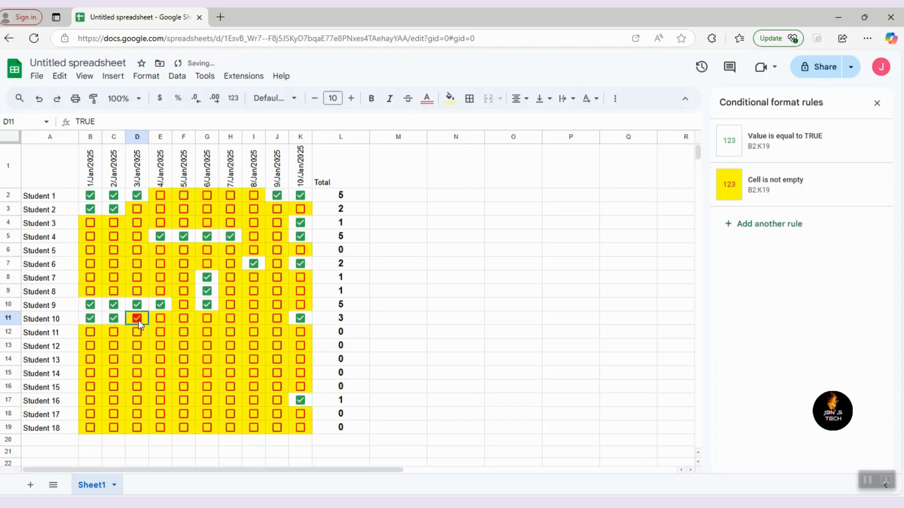
click(165, 318)
click(164, 318)
click(184, 317)
click(206, 317)
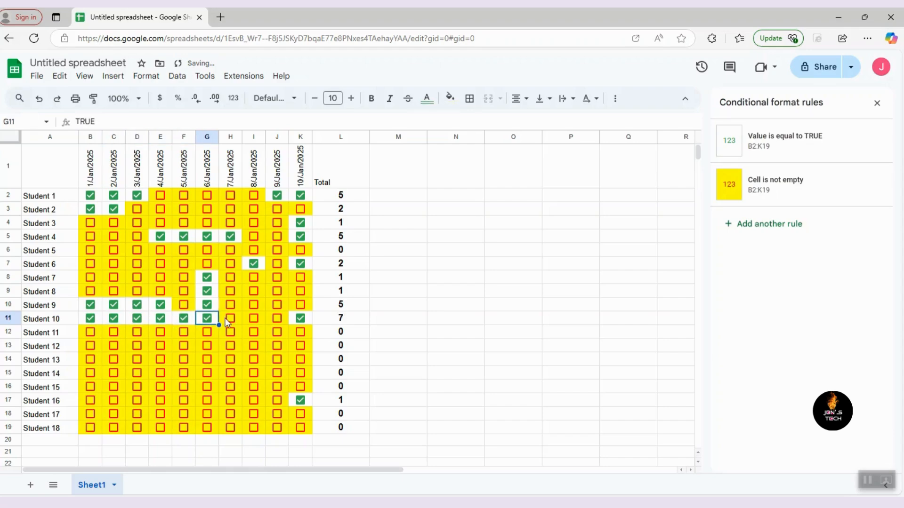
click(229, 318)
click(253, 318)
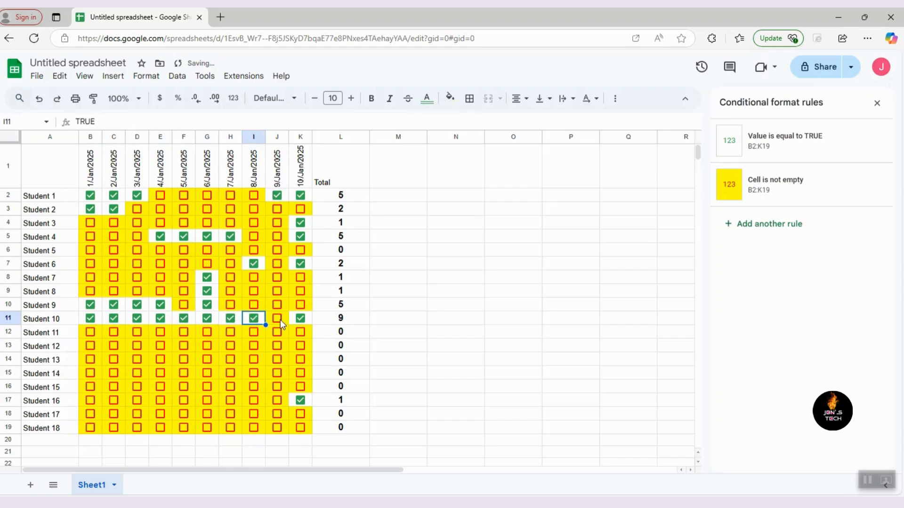
click(276, 319)
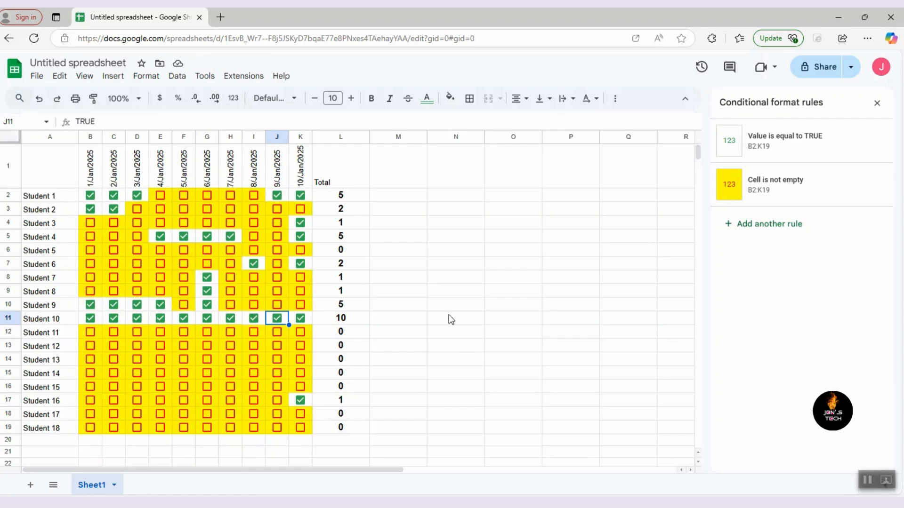
Step: Add a conditional formatting rule on the totals in L2:L19 with the condition Is equal to 10, keeping the default green style
click(345, 201)
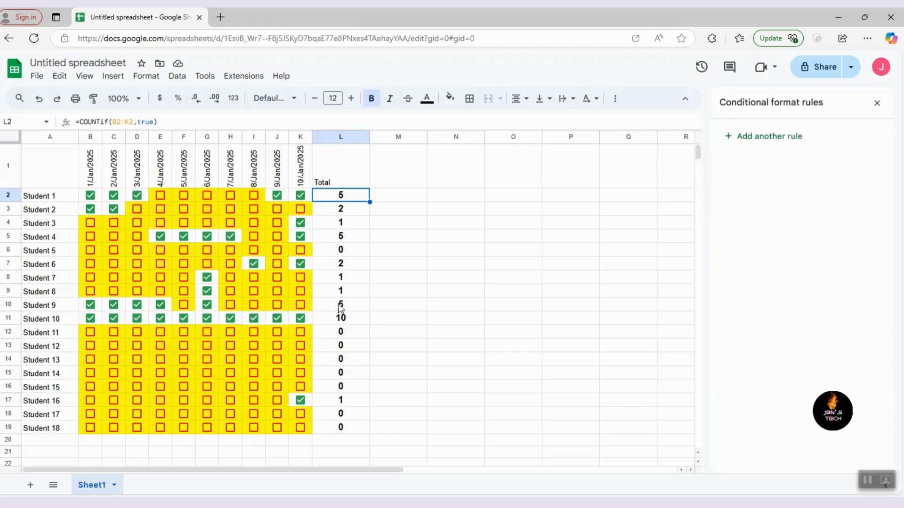
shift+click(340, 431)
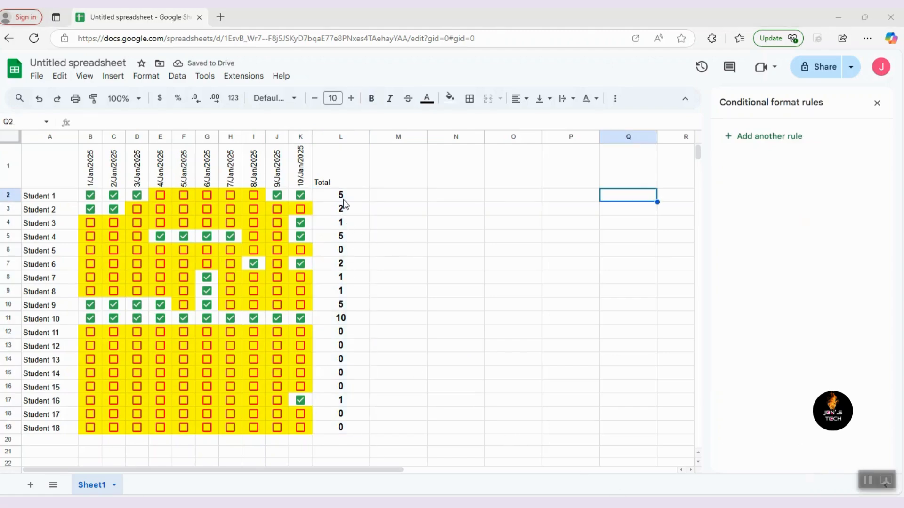
click(343, 199)
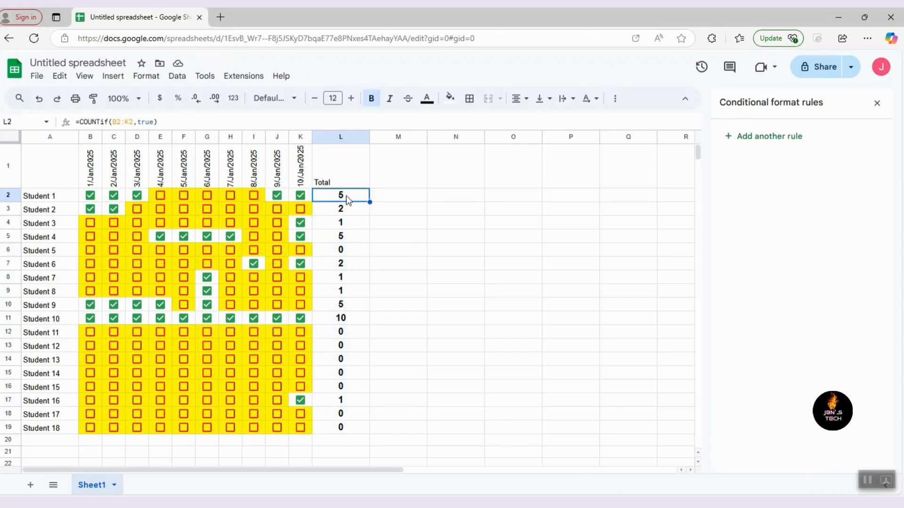
shift+click(351, 425)
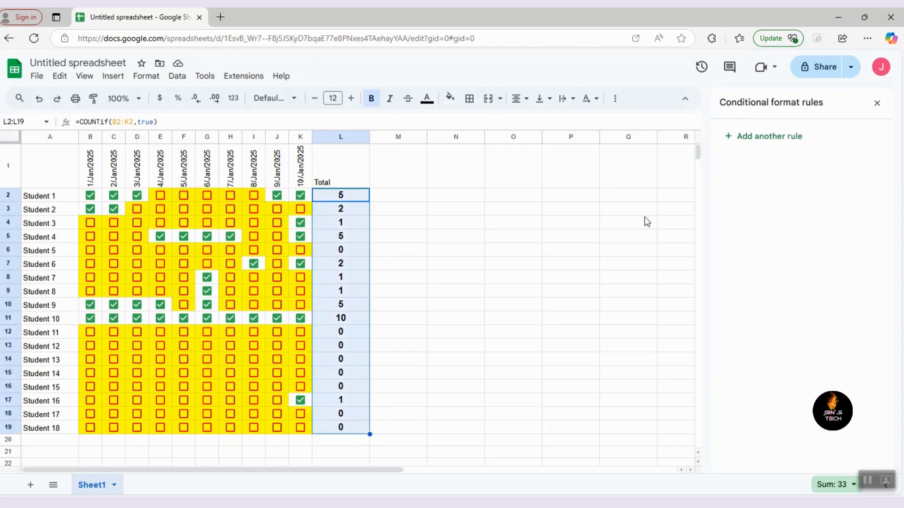
click(783, 136)
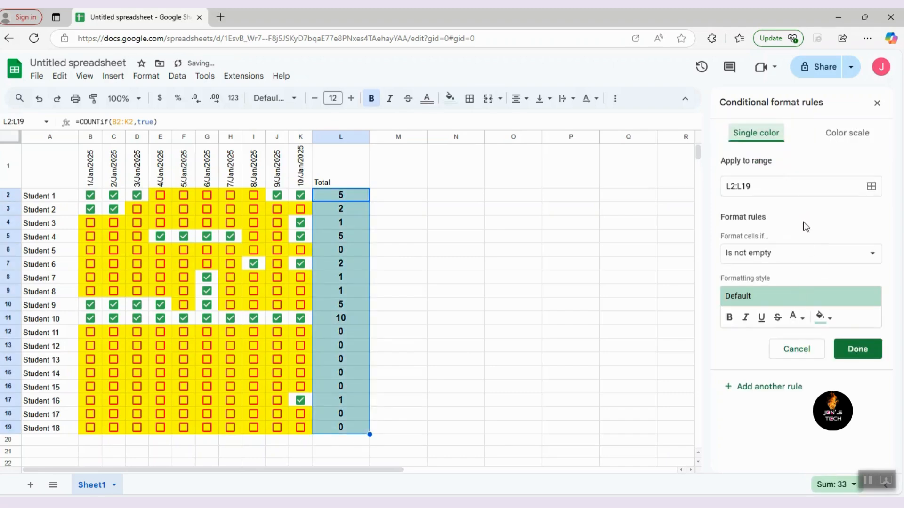
click(819, 257)
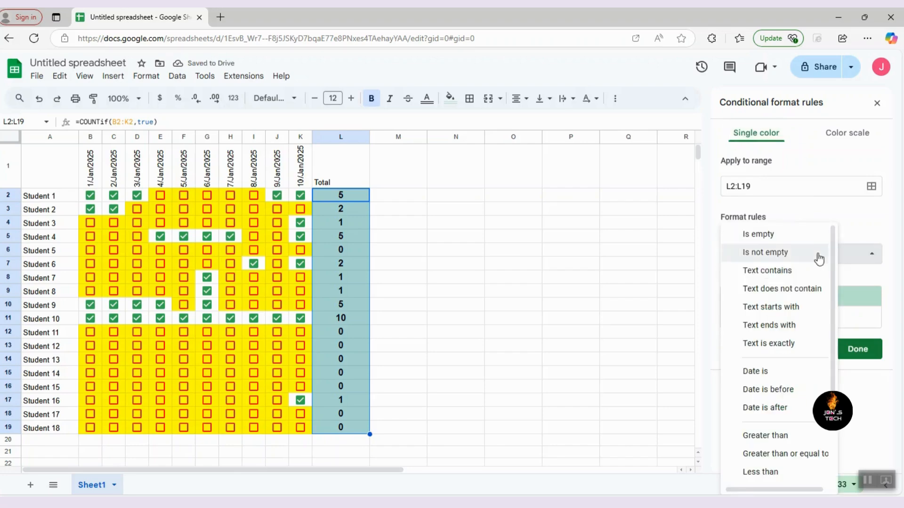
scroll(829, 371, down, 3)
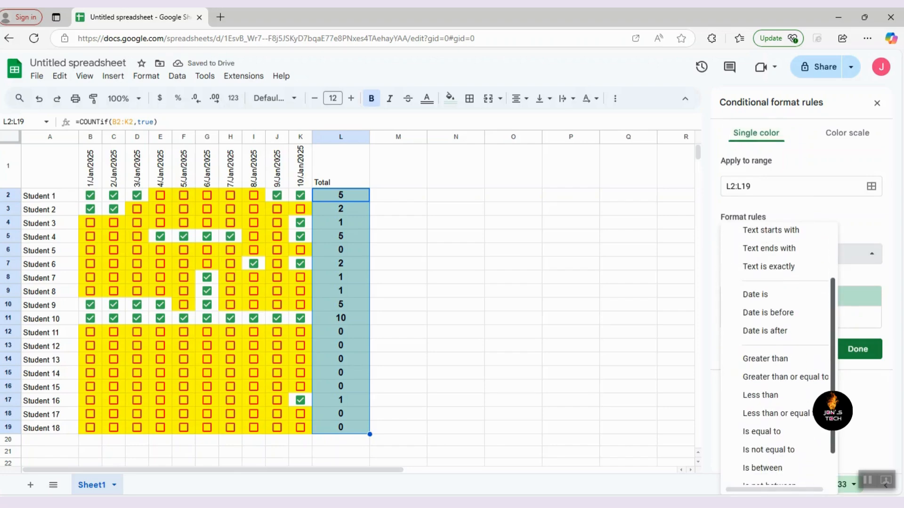
scroll(776, 391, down, 1)
click(765, 394)
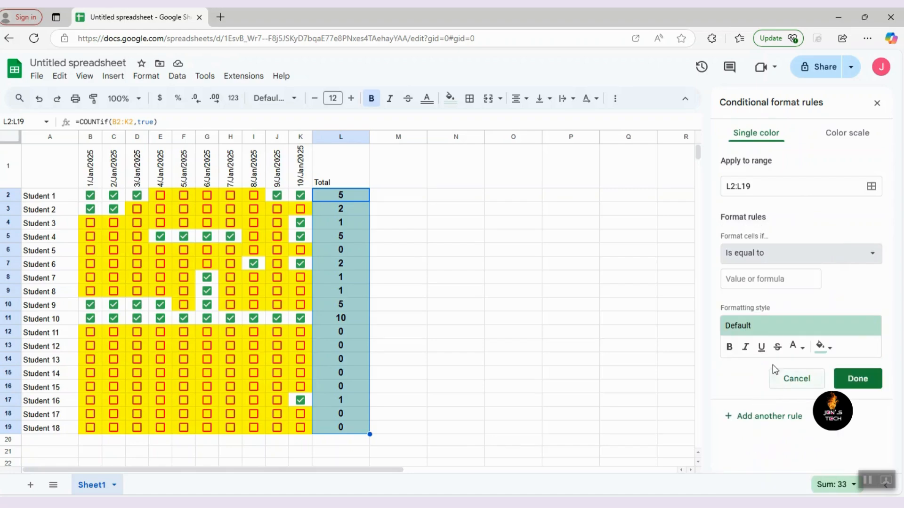
click(750, 280)
text(10)
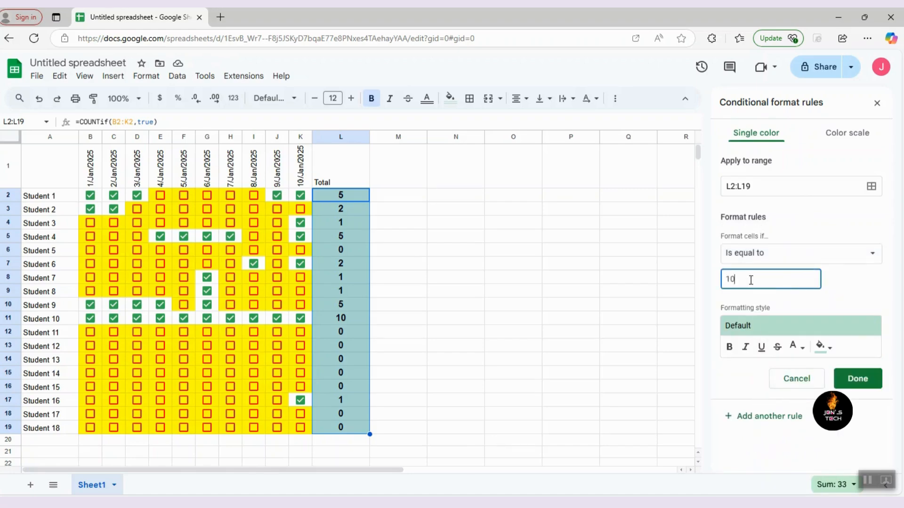
click(859, 379)
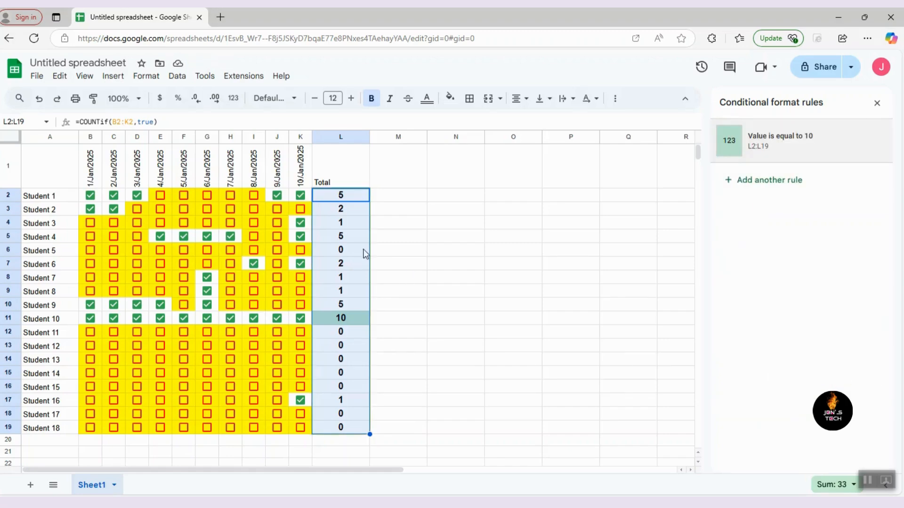
Step: Start a second conditional formatting rule on L2:L19 with the condition Less than 10
click(777, 180)
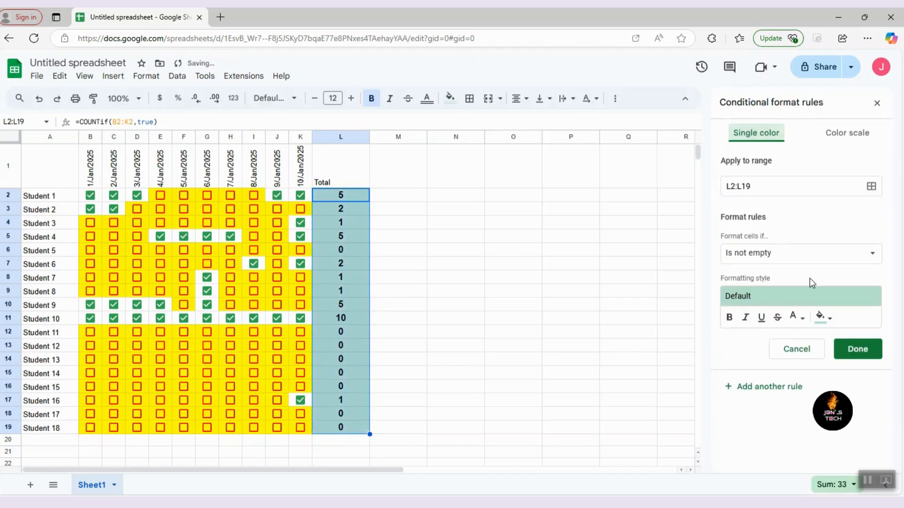
click(789, 258)
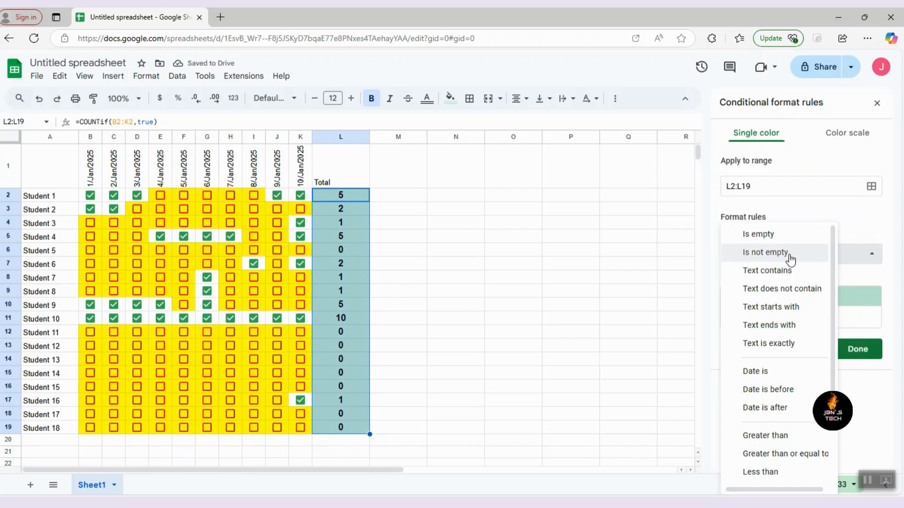
drag(832, 268, 832, 304)
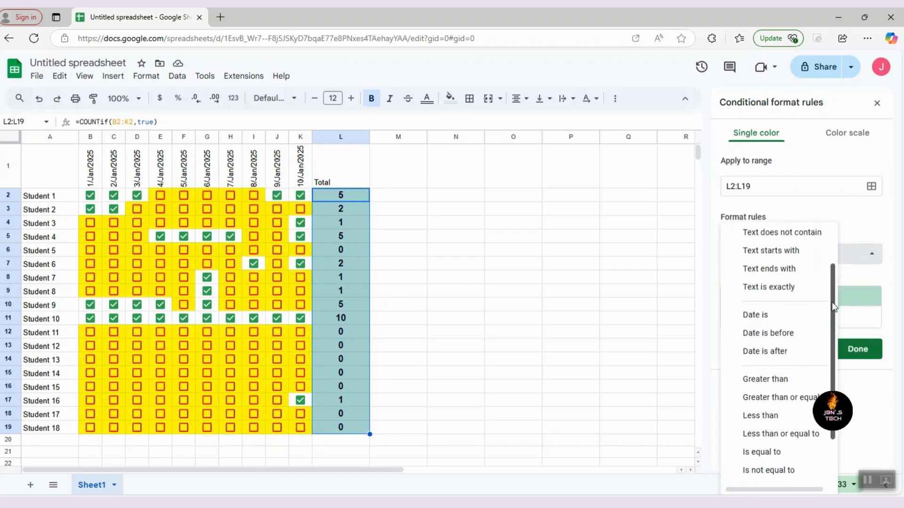
click(782, 416)
click(769, 283)
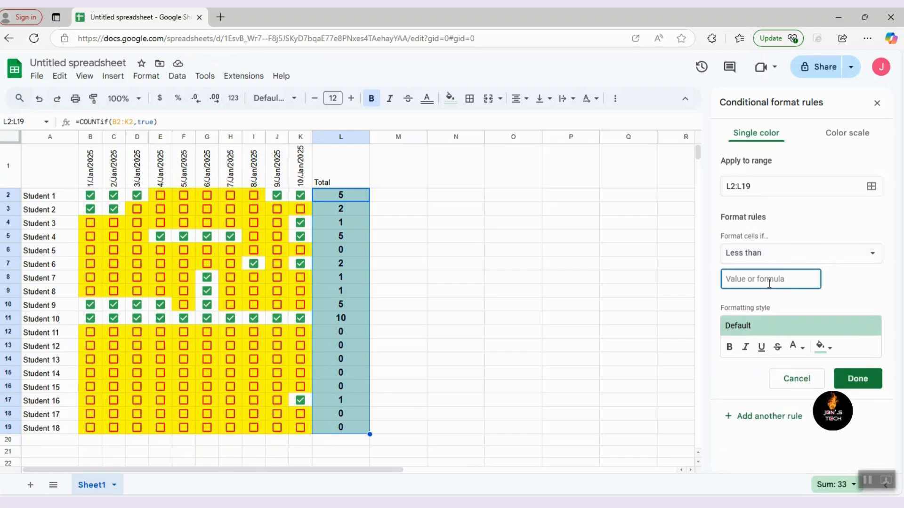
text(10)
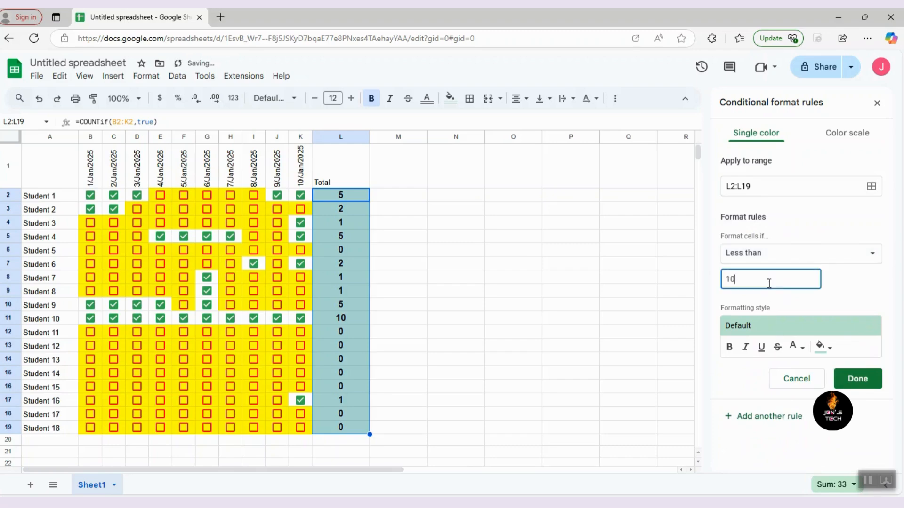
Step: Give the Less than 10 rule a yellow fill and red text, save it, and deselect the totals
click(824, 349)
click(746, 188)
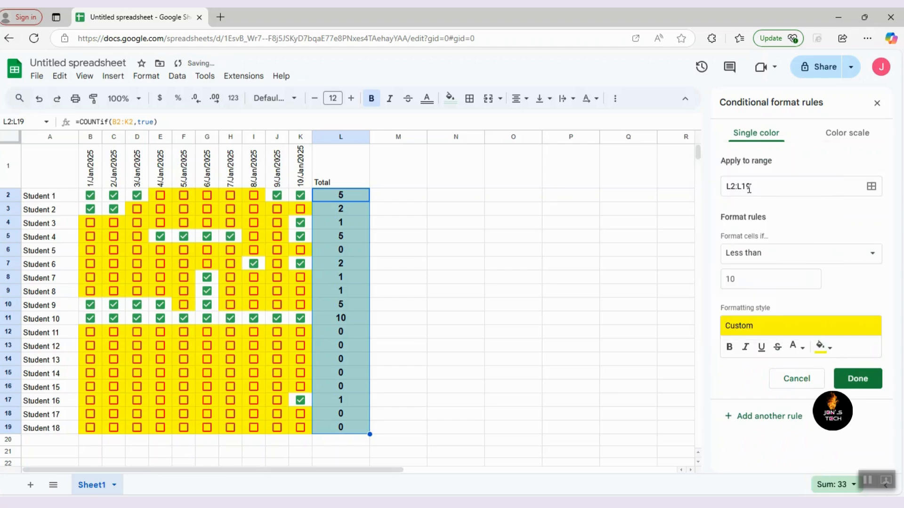
click(804, 349)
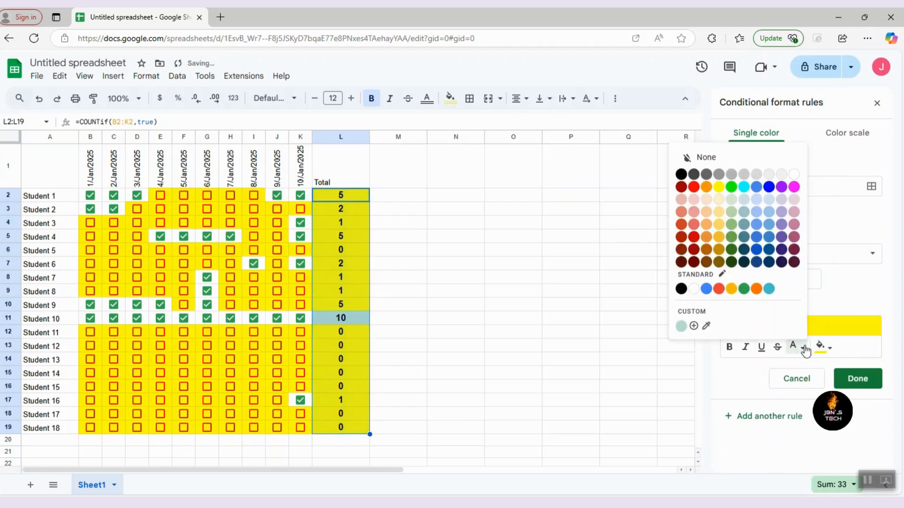
click(693, 185)
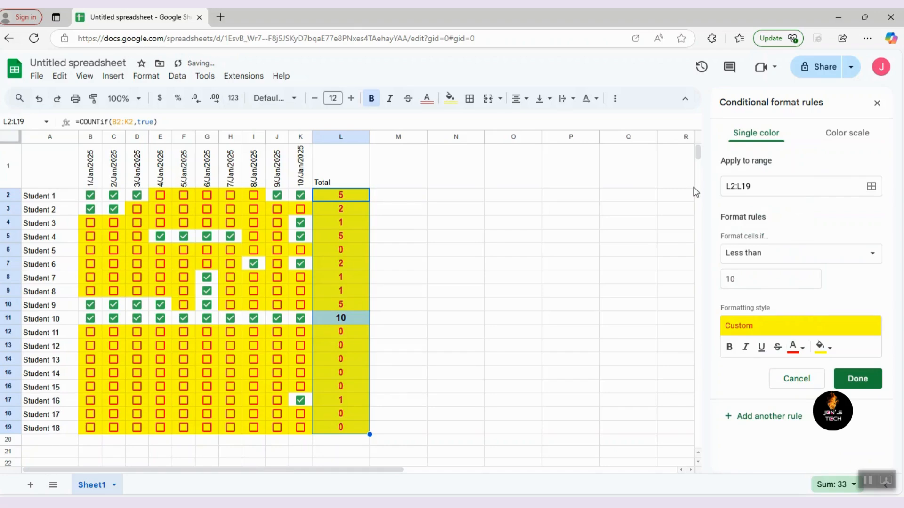
click(857, 378)
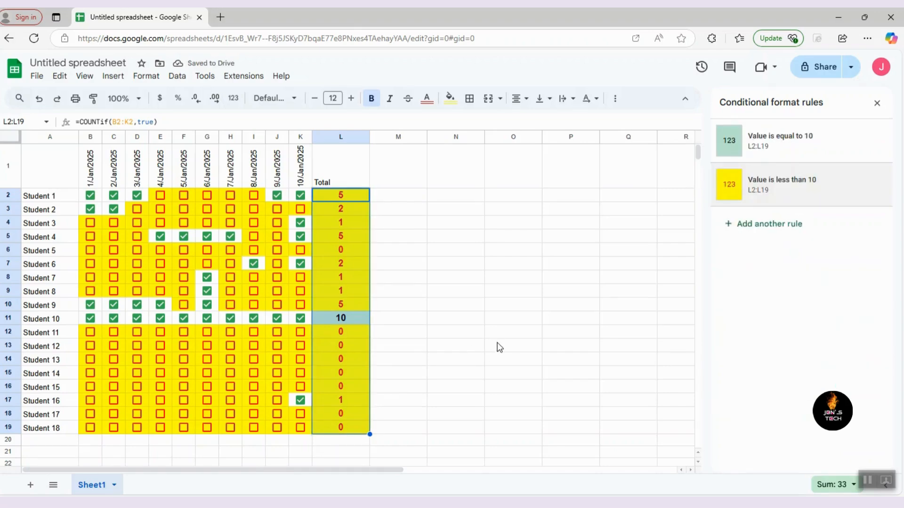
click(503, 319)
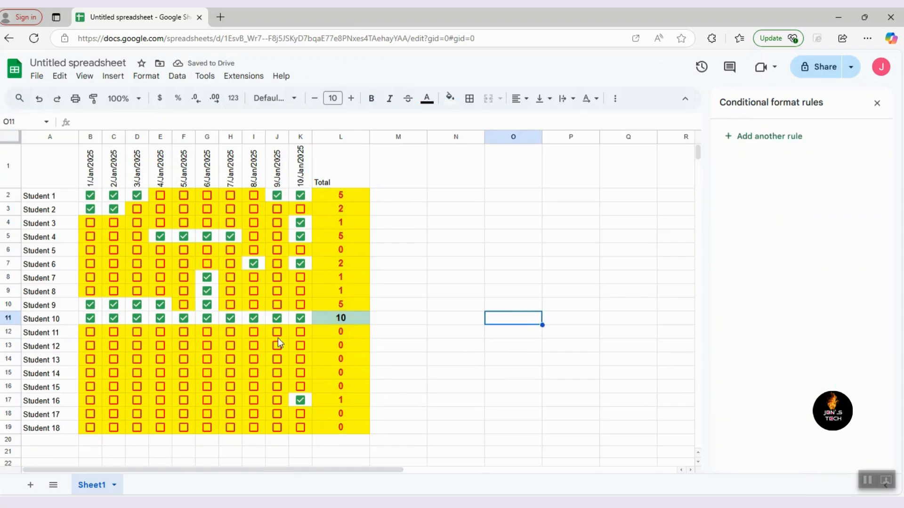
Step: Tick Student 1's checkboxes from 4/Jan/2025 to 8/Jan/2025
click(160, 194)
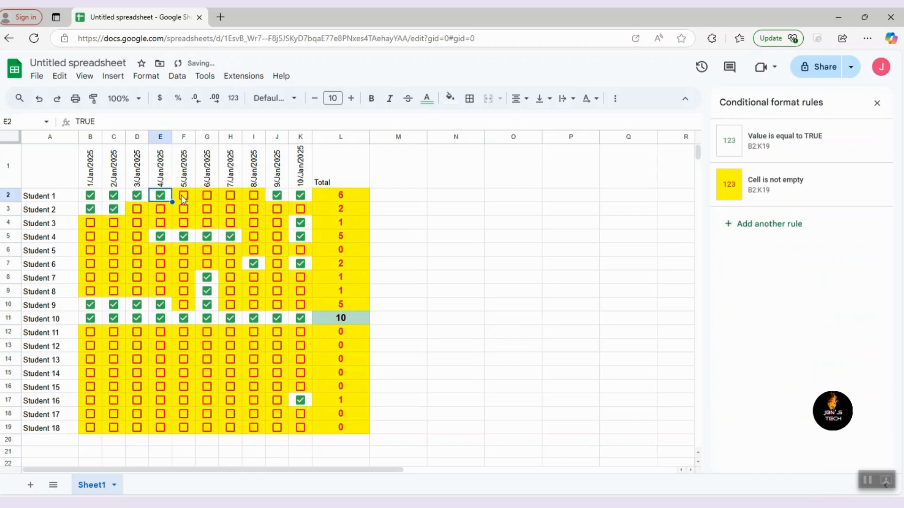
click(183, 195)
click(207, 195)
click(230, 194)
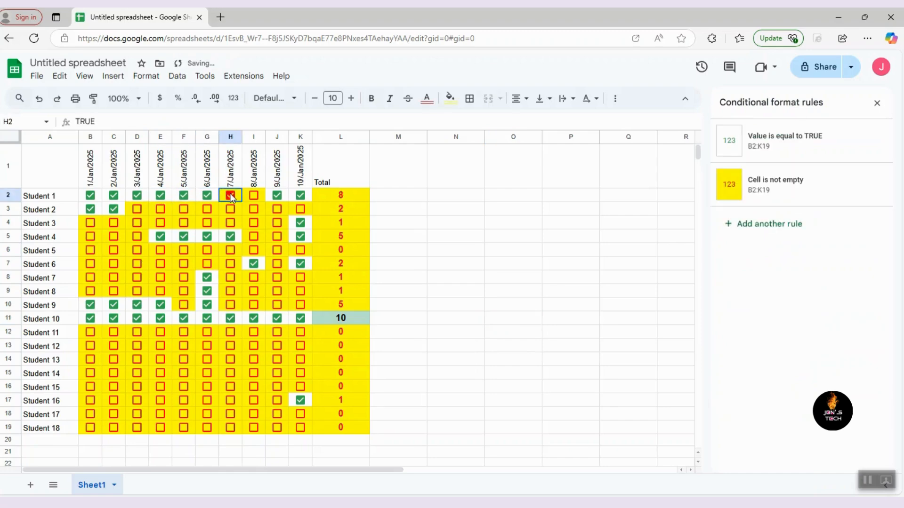
click(253, 195)
click(452, 305)
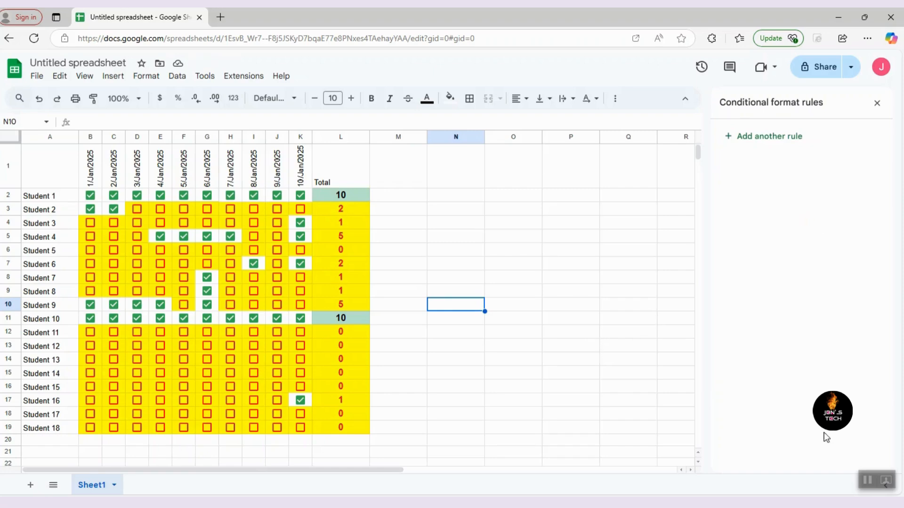
click(870, 482)
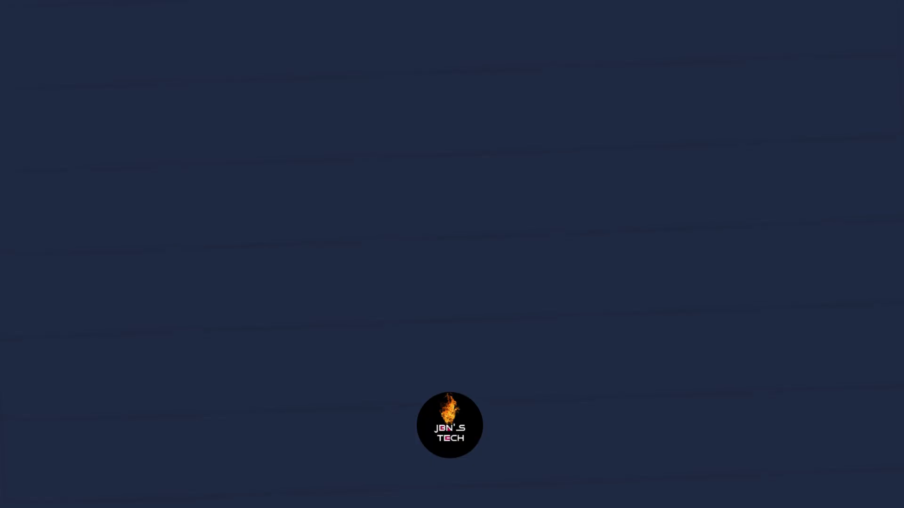